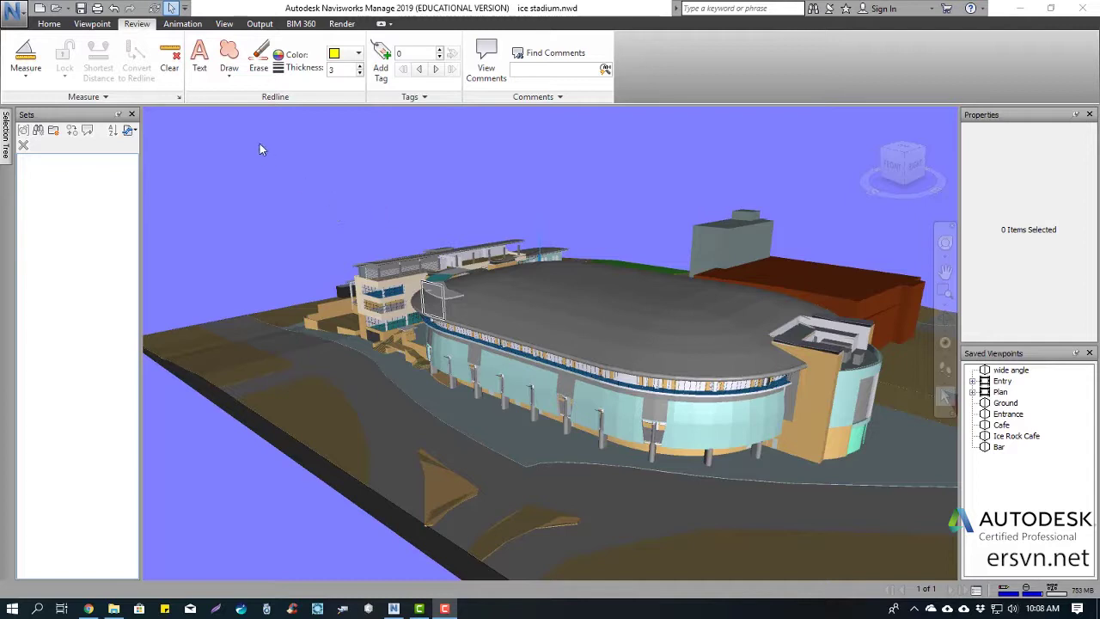
- In Options > Display Units, keep linear units as Millimeters with 5 decimal places and apply
{"action": "left_click", "coordinate": [14, 23]}
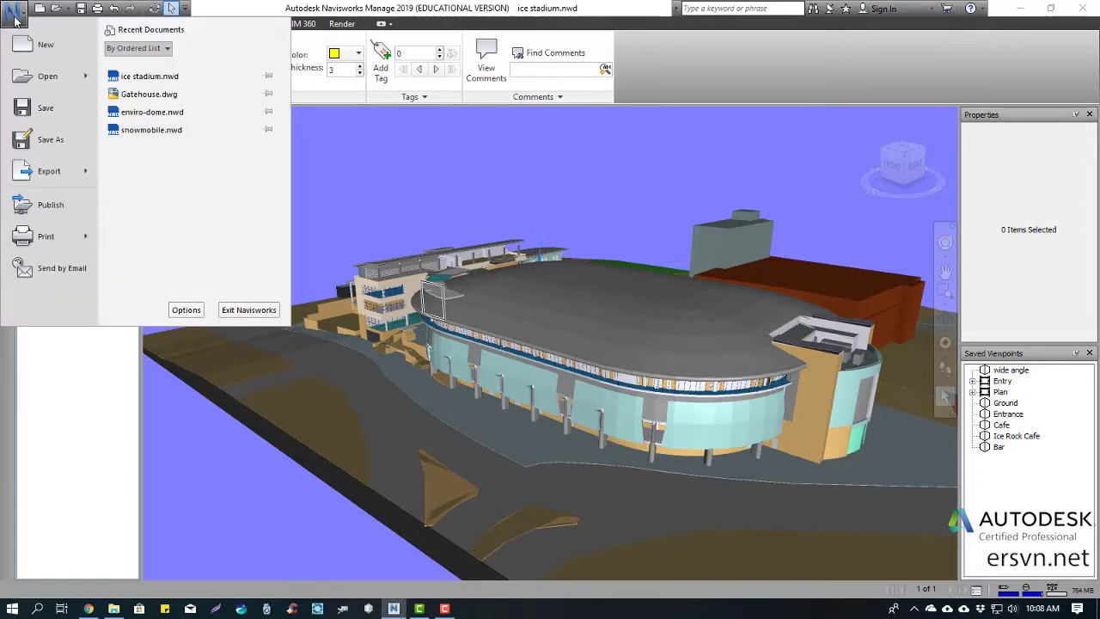
{"action": "left_click", "coordinate": [185, 311]}
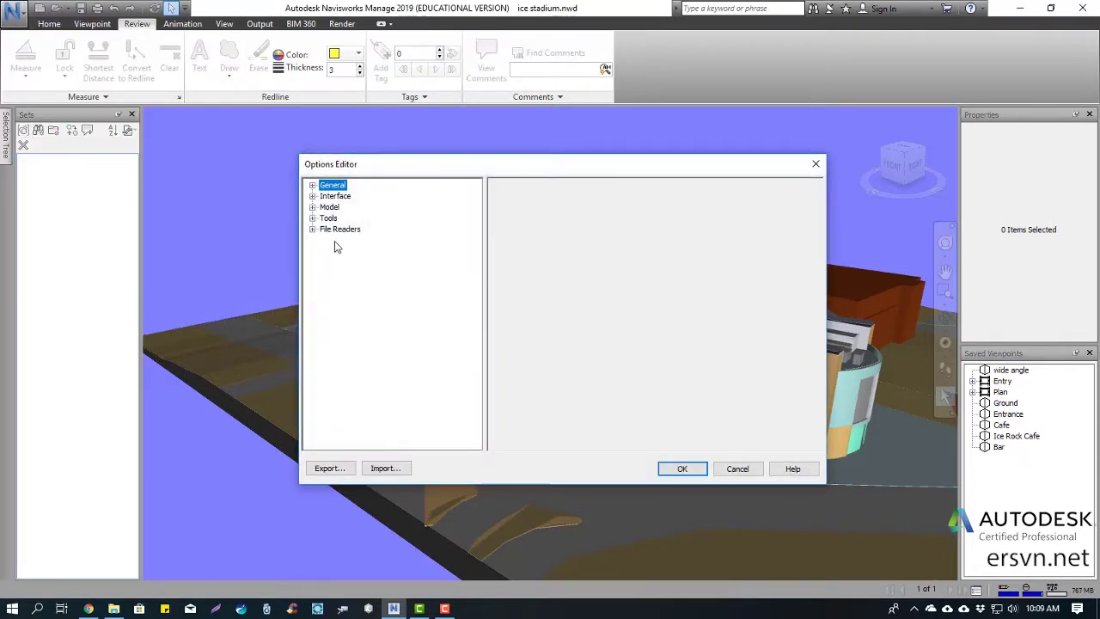
{"action": "left_click", "coordinate": [313, 197]}
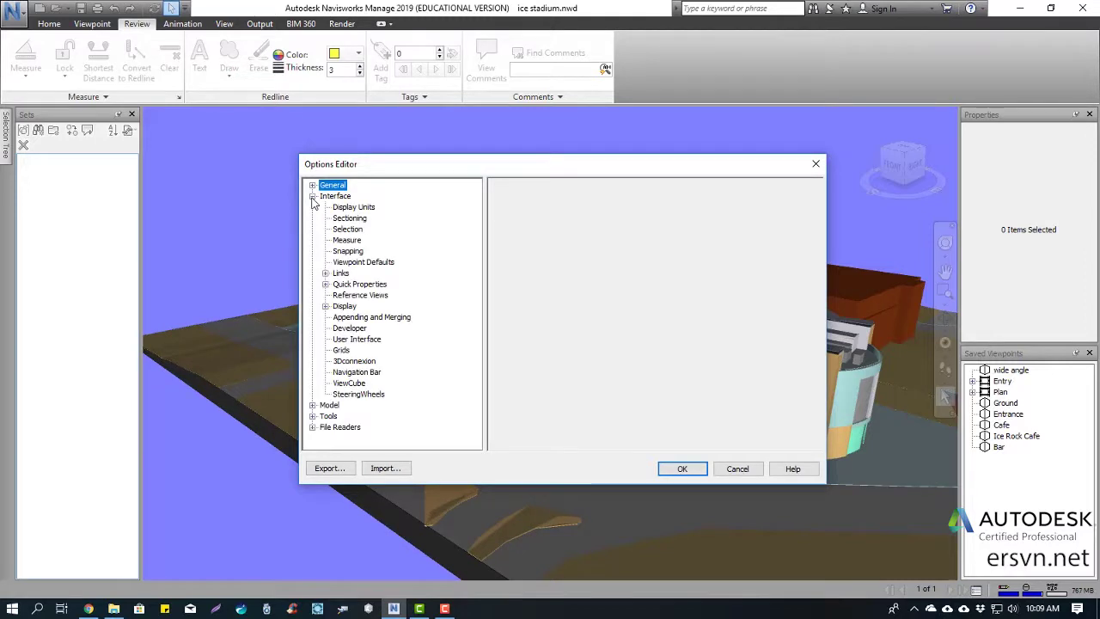
{"action": "left_click", "coordinate": [358, 209]}
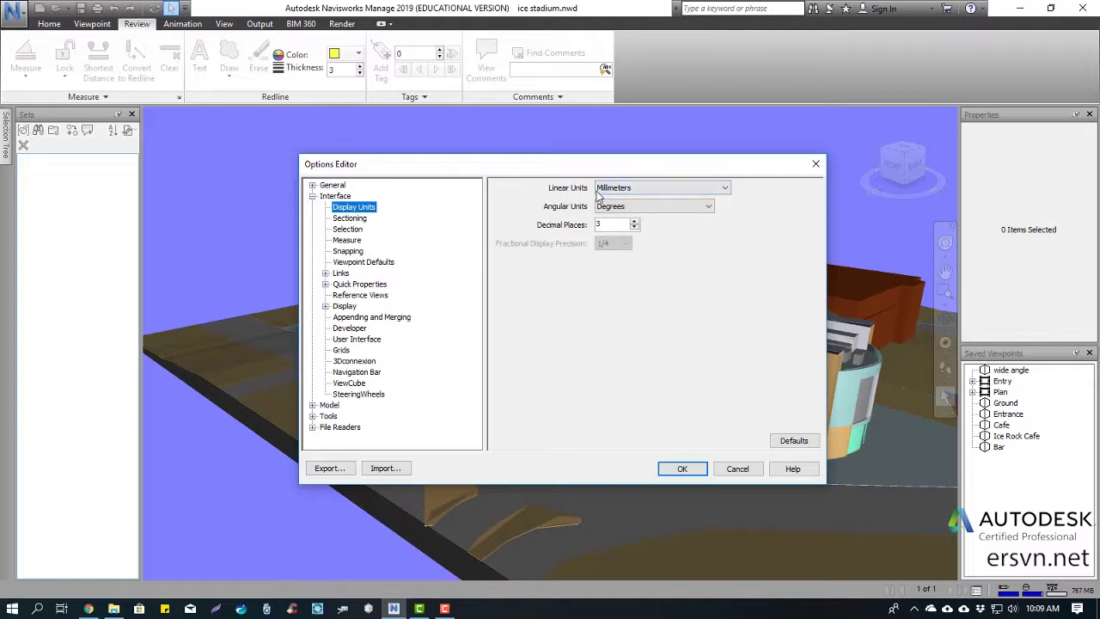
{"action": "left_click", "coordinate": [628, 188]}
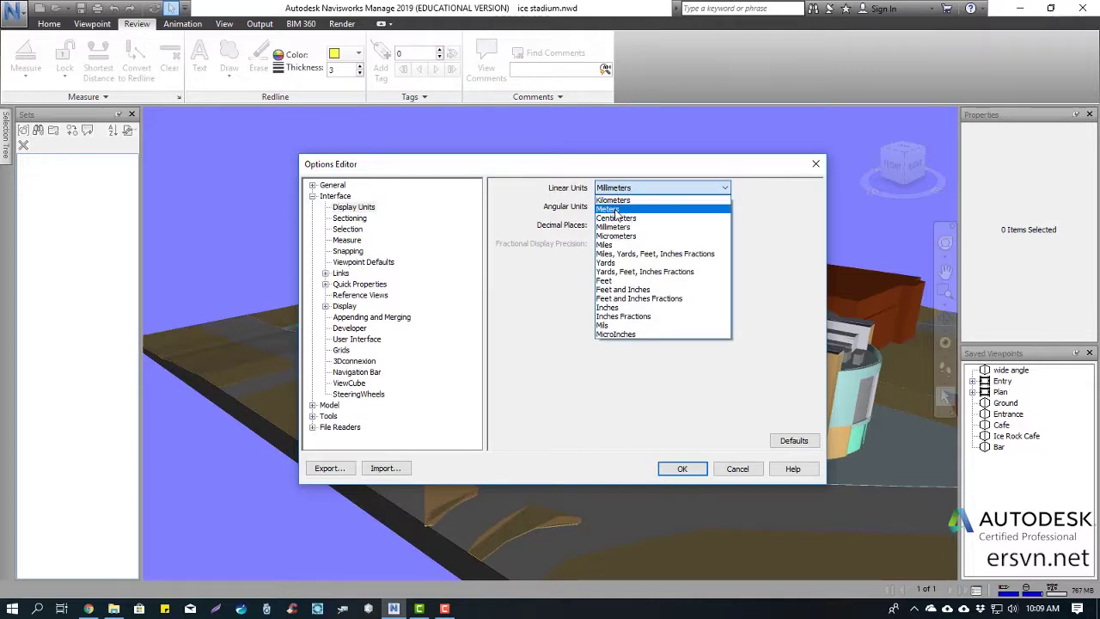
{"action": "left_click", "coordinate": [505, 198]}
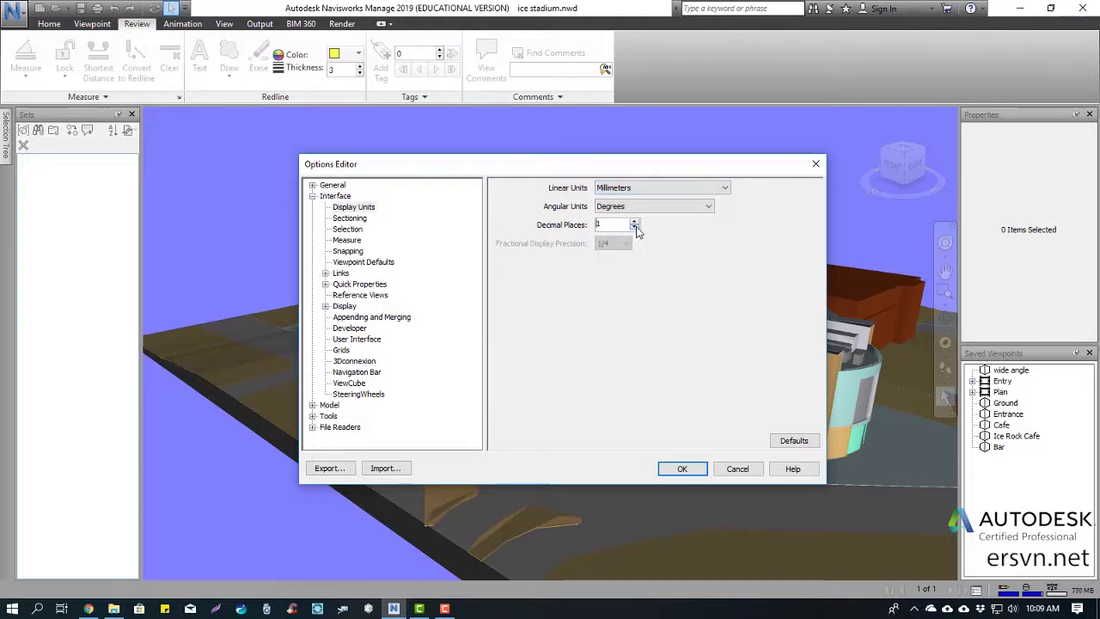
{"action": "left_click", "coordinate": [700, 469]}
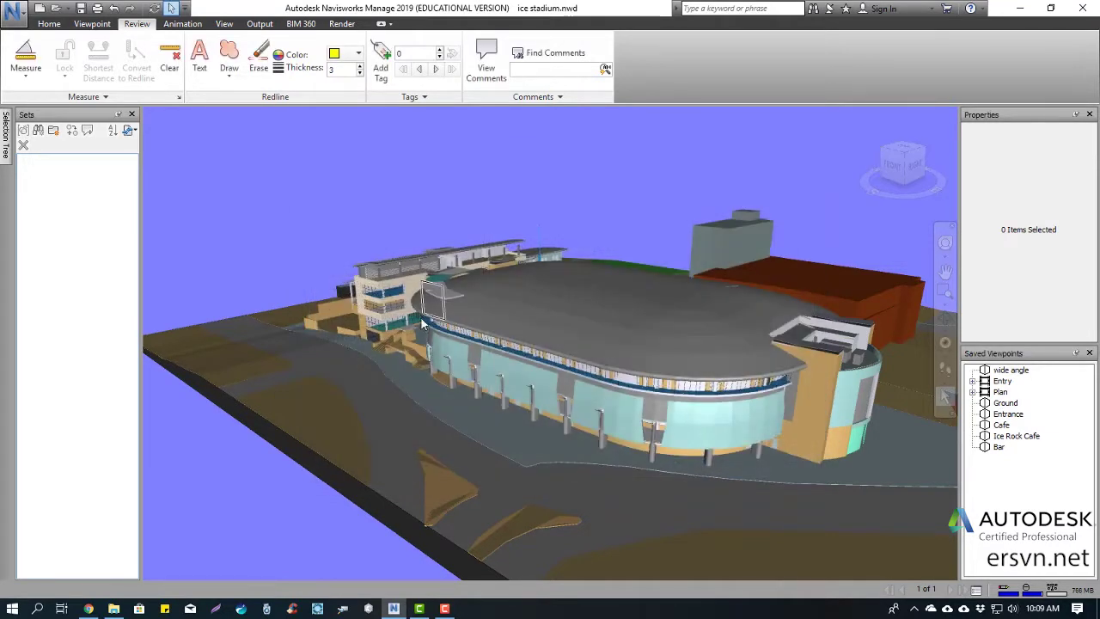
- Zoom, pan and orbit until the office block's rooftop corner and curved roof fill the view
{"action": "scroll", "coordinate": [421, 323], "scroll_direction": "up", "scroll_amount": 1}
{"action": "scroll", "coordinate": [413, 326], "scroll_direction": "up", "scroll_amount": 2}
{"action": "scroll", "coordinate": [413, 331], "scroll_direction": "up", "scroll_amount": 1}
{"action": "scroll", "coordinate": [479, 334], "scroll_direction": "up", "scroll_amount": 2}
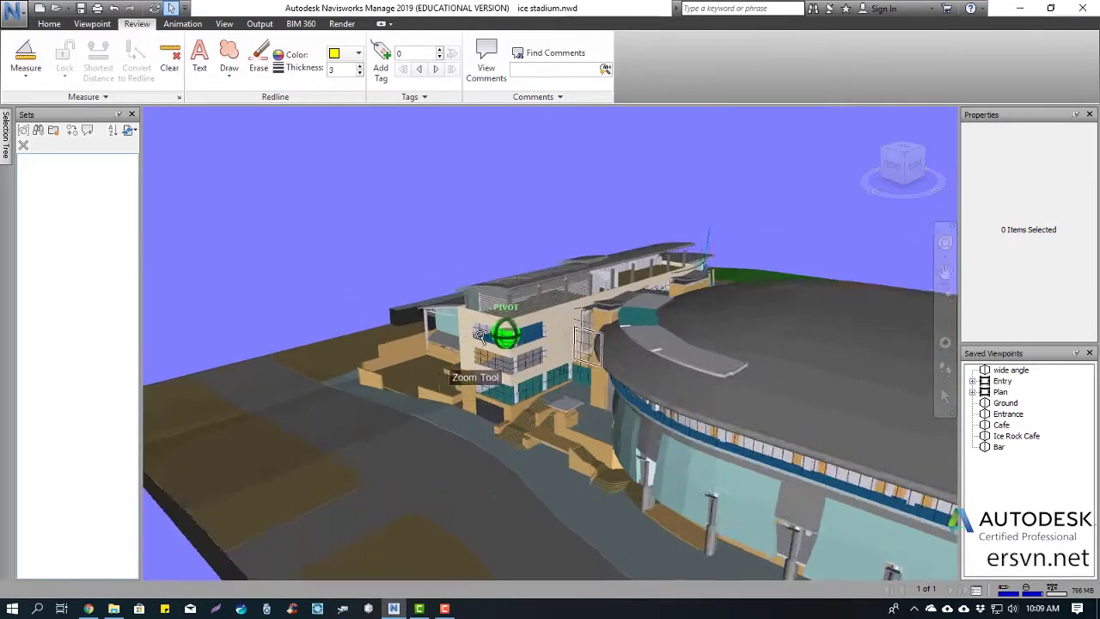
{"action": "scroll", "coordinate": [490, 331], "scroll_direction": "up", "scroll_amount": 2}
{"action": "scroll", "coordinate": [503, 326], "scroll_direction": "up", "scroll_amount": 2}
{"action": "scroll", "coordinate": [559, 354], "scroll_direction": "up", "scroll_amount": 2}
{"action": "scroll", "coordinate": [607, 325], "scroll_direction": "up", "scroll_amount": 2}
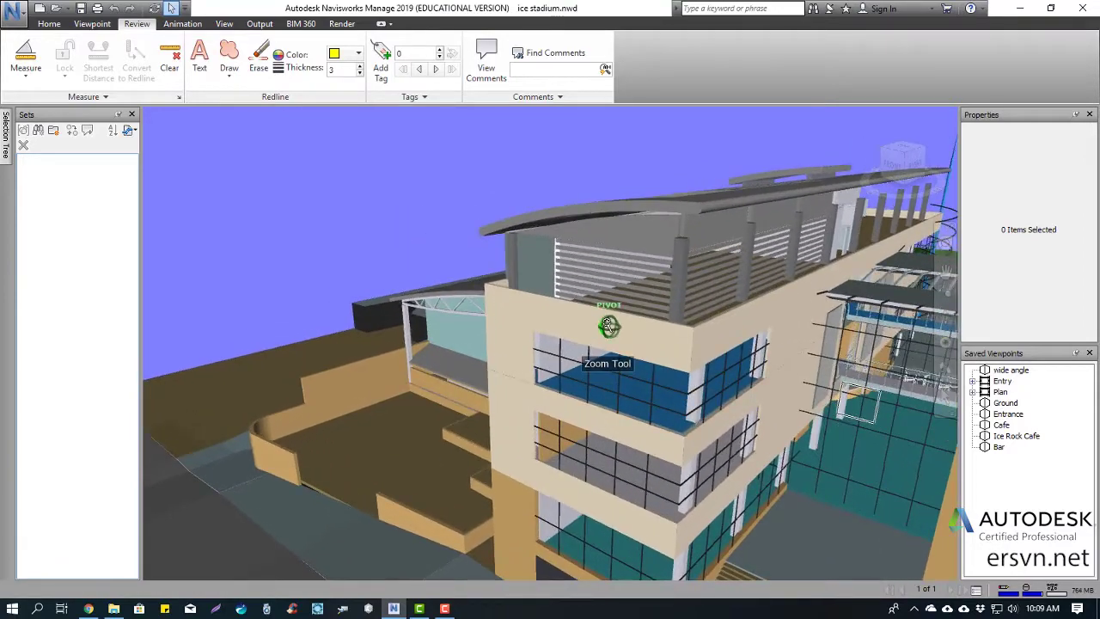
{"action": "scroll", "coordinate": [608, 325], "scroll_direction": "up", "scroll_amount": 2}
{"action": "scroll", "coordinate": [601, 323], "scroll_direction": "up", "scroll_amount": 1}
{"action": "mouse_move", "coordinate": [524, 215]}
{"action": "middle_mouse_down"}
{"action": "mouse_move", "coordinate": [543, 243]}
{"action": "mouse_move", "coordinate": [558, 207]}
{"action": "mouse_move", "coordinate": [524, 249]}
{"action": "mouse_move", "coordinate": [490, 335]}
{"action": "middle_mouse_up"}
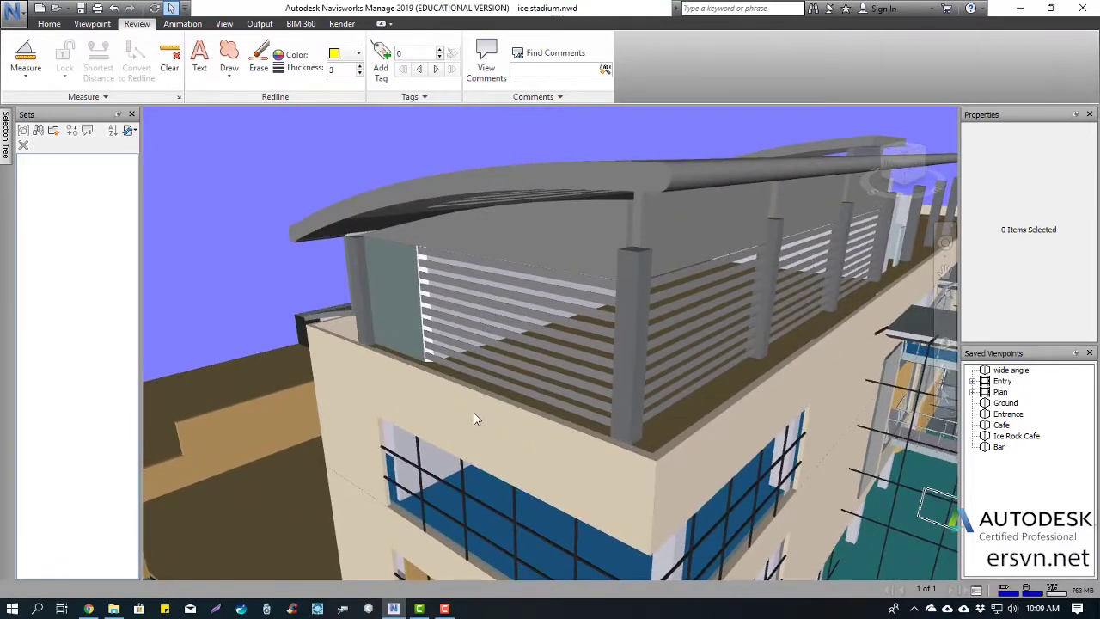
{"action": "mouse_move", "coordinate": [511, 391]}
{"action": "middle_mouse_down", "text": "shift"}
{"action": "mouse_move", "coordinate": [507, 376]}
{"action": "mouse_move", "coordinate": [499, 434]}
{"action": "mouse_move", "coordinate": [490, 430]}
{"action": "middle_mouse_up", "text": "shift"}
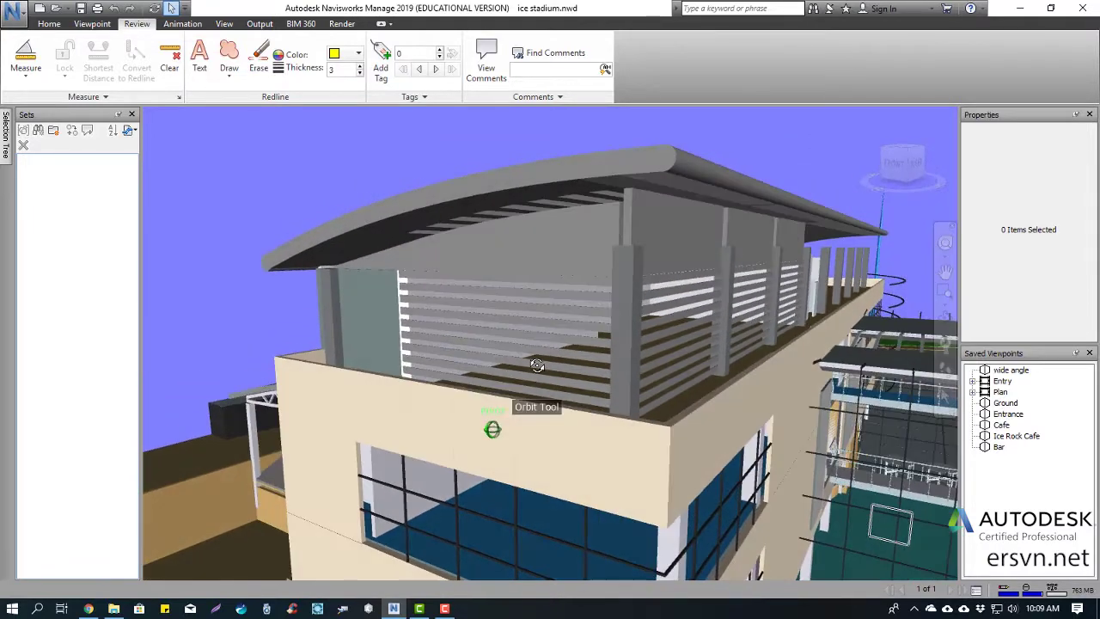
{"action": "mouse_move", "coordinate": [454, 384]}
{"action": "middle_mouse_down"}
{"action": "mouse_move", "coordinate": [442, 371]}
{"action": "mouse_move", "coordinate": [495, 300]}
{"action": "middle_mouse_up"}
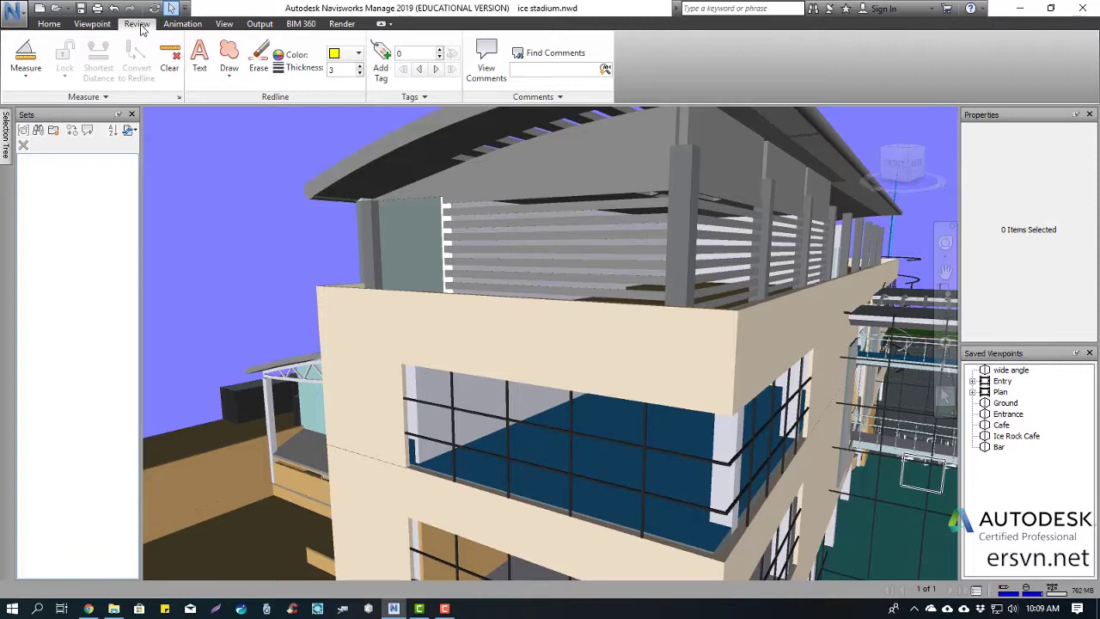
- Activate the Measure tool in Point to Point mode
{"action": "left_click", "coordinate": [105, 97]}
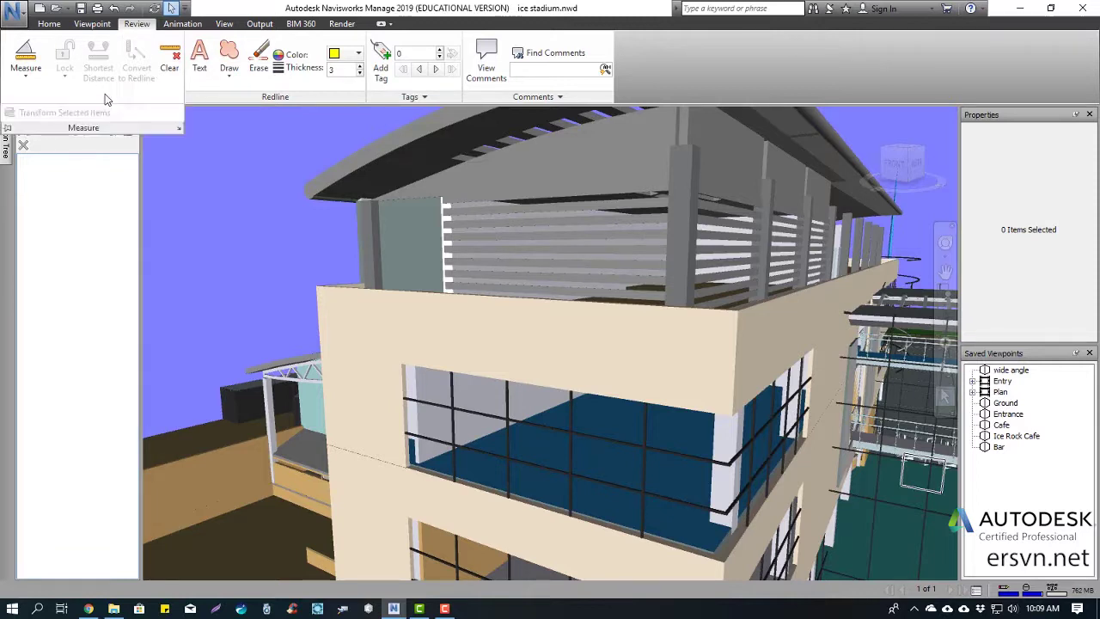
{"action": "left_click", "coordinate": [31, 72]}
{"action": "left_click", "coordinate": [29, 77]}
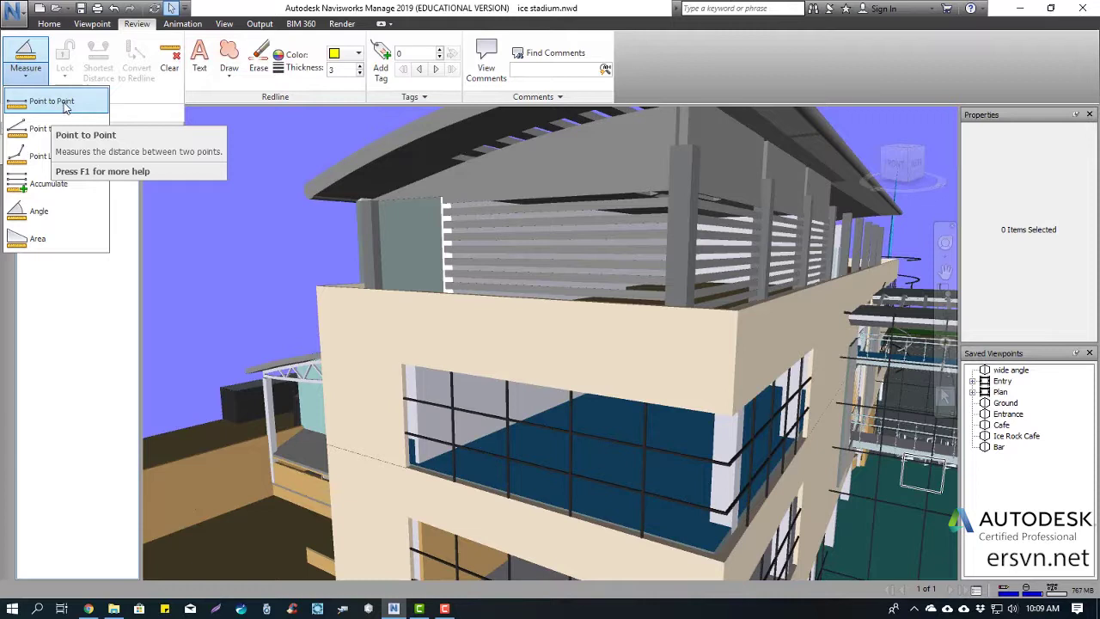
{"action": "left_click", "coordinate": [65, 104]}
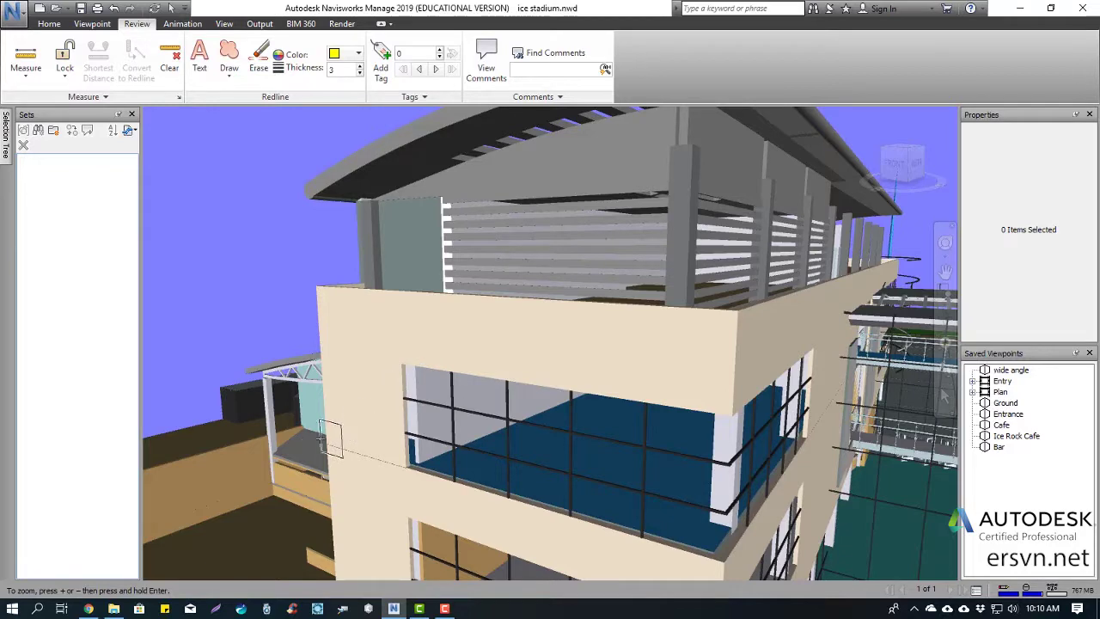
- Measure the 12600 mm parapet edge between the two rooftop corners, then clear it
{"action": "scroll", "coordinate": [295, 442], "scroll_direction": "up", "scroll_amount": 5}
{"action": "scroll", "coordinate": [294, 442], "scroll_direction": "up", "scroll_amount": 3}
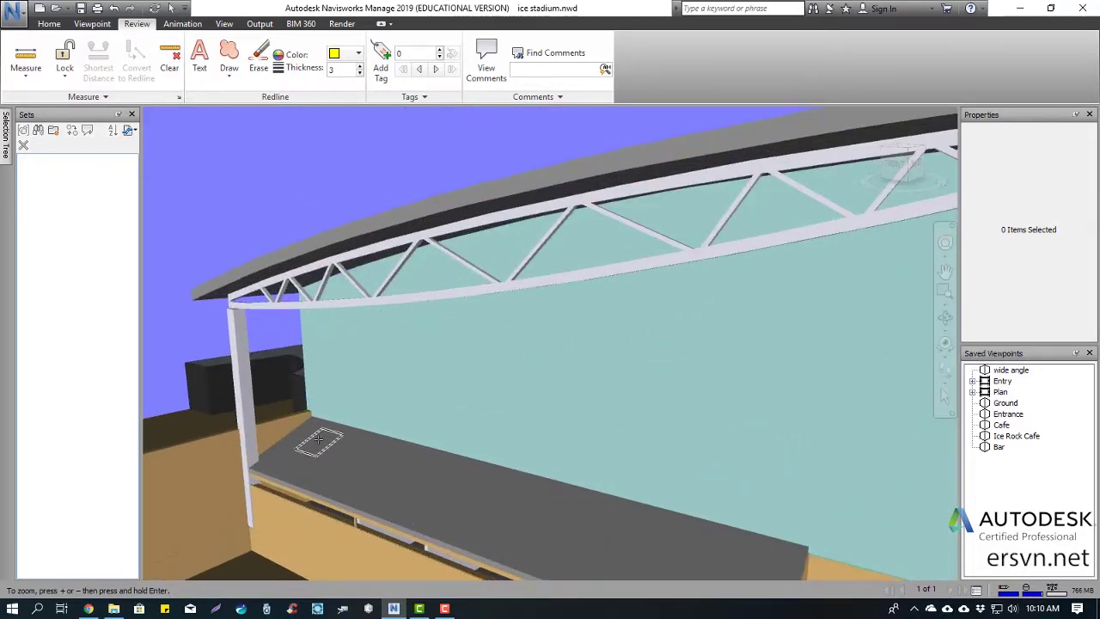
{"action": "scroll", "coordinate": [316, 432], "scroll_direction": "down", "scroll_amount": 3}
{"action": "scroll", "coordinate": [317, 432], "scroll_direction": "down", "scroll_amount": 3}
{"action": "scroll", "coordinate": [373, 348], "scroll_direction": "up", "scroll_amount": 2}
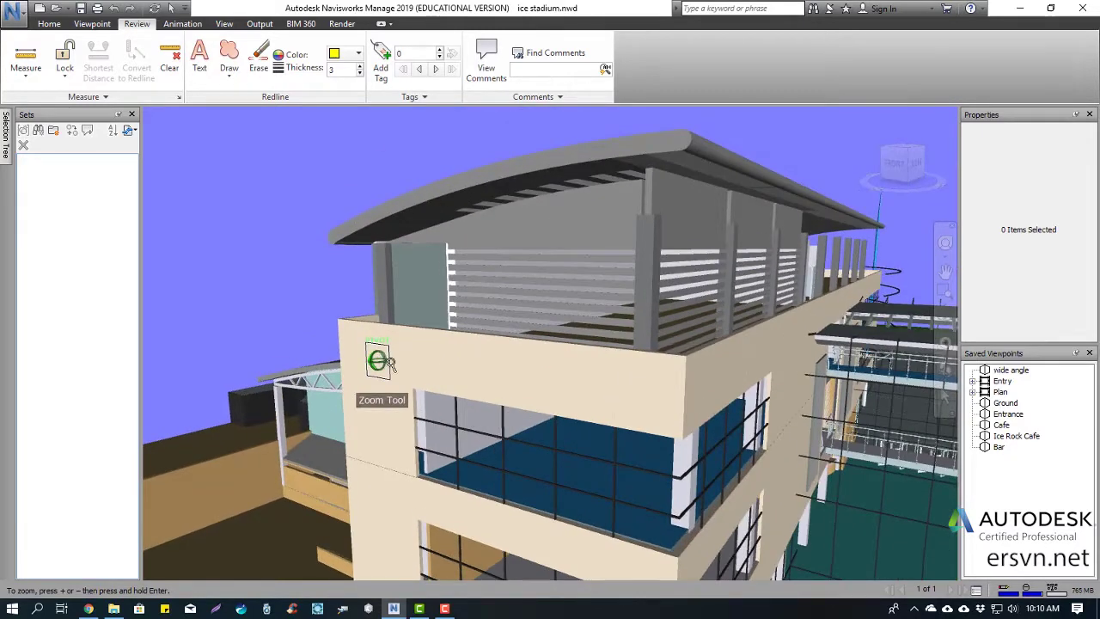
{"action": "scroll", "coordinate": [373, 352], "scroll_direction": "up", "scroll_amount": 1}
{"action": "scroll", "coordinate": [470, 354], "scroll_direction": "up", "scroll_amount": 2}
{"action": "scroll", "coordinate": [471, 355], "scroll_direction": "down", "scroll_amount": 1}
{"action": "scroll", "coordinate": [422, 369], "scroll_direction": "down", "scroll_amount": 1}
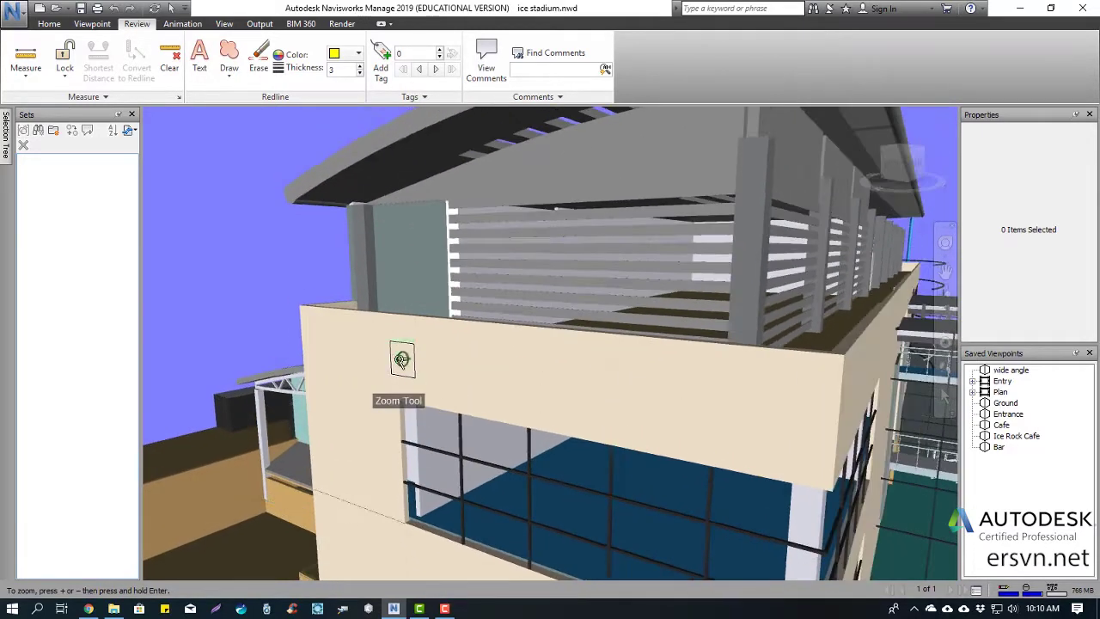
{"action": "scroll", "coordinate": [398, 351], "scroll_direction": "down", "scroll_amount": 1}
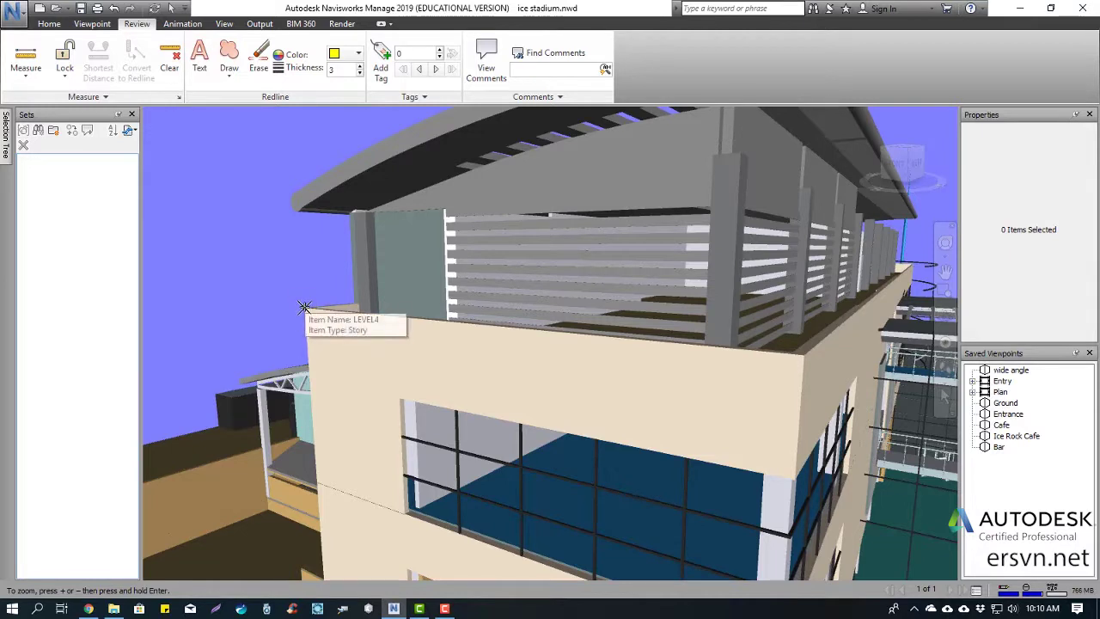
{"action": "left_click", "coordinate": [305, 309]}
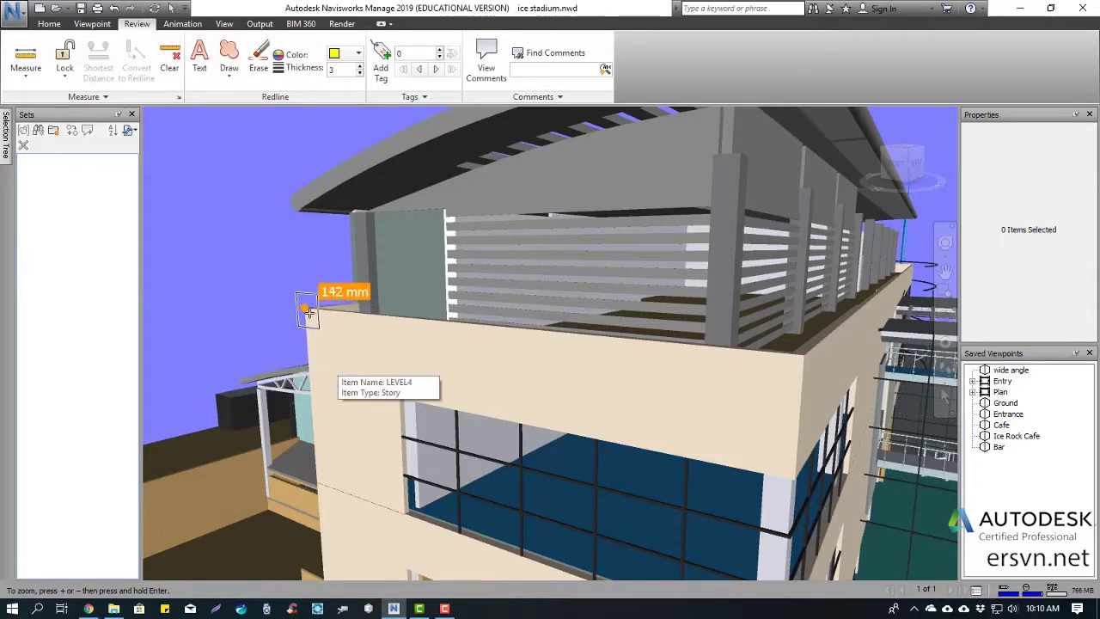
{"action": "left_click", "coordinate": [804, 354]}
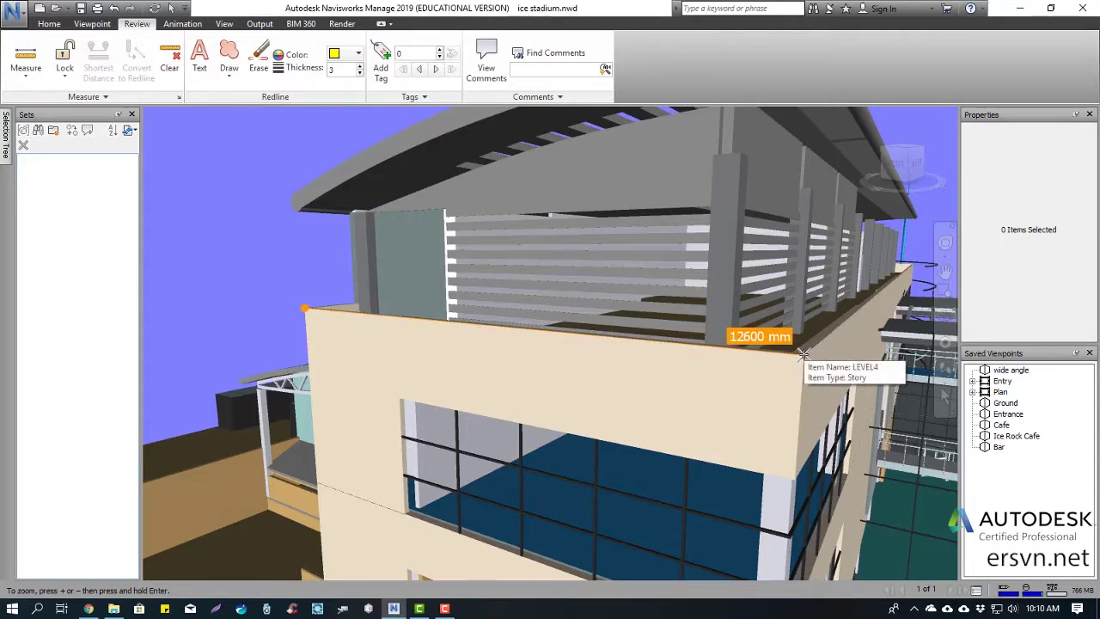
{"action": "left_click", "coordinate": [804, 354]}
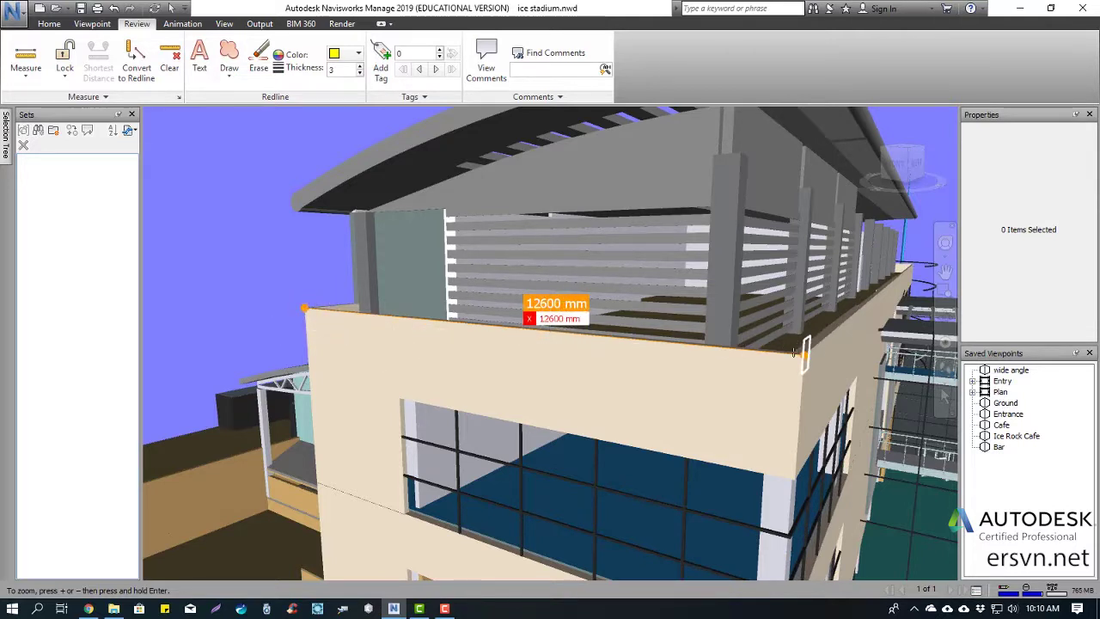
{"action": "left_click", "coordinate": [168, 72]}
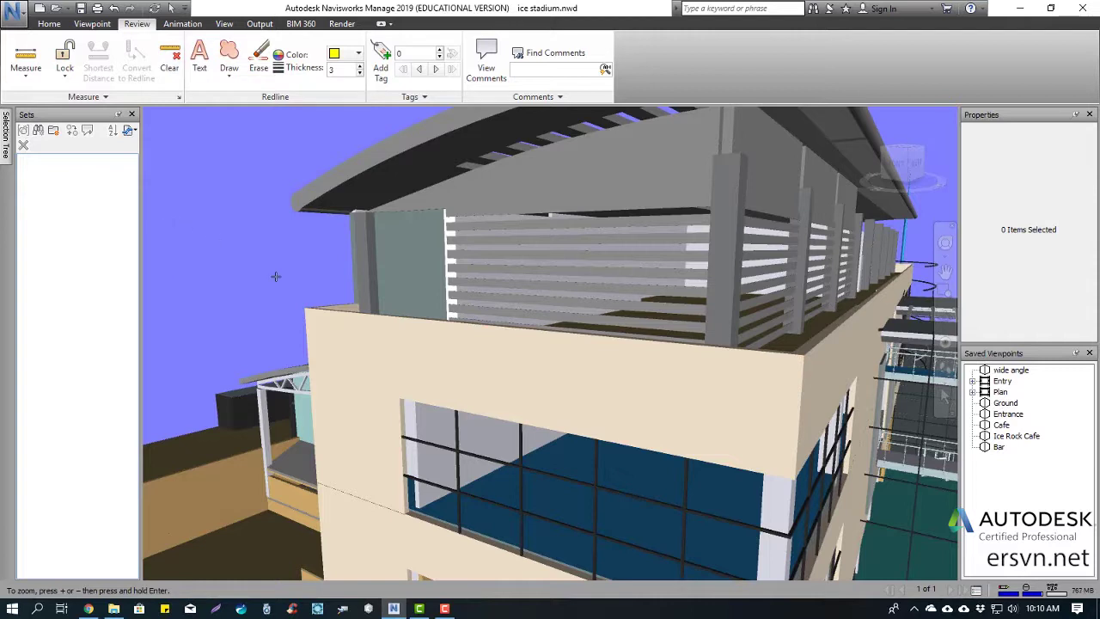
- With Point to Multiple Points, measure from the parapet corner: 12600, 5000 and 4118 mm
{"action": "left_click", "coordinate": [25, 76]}
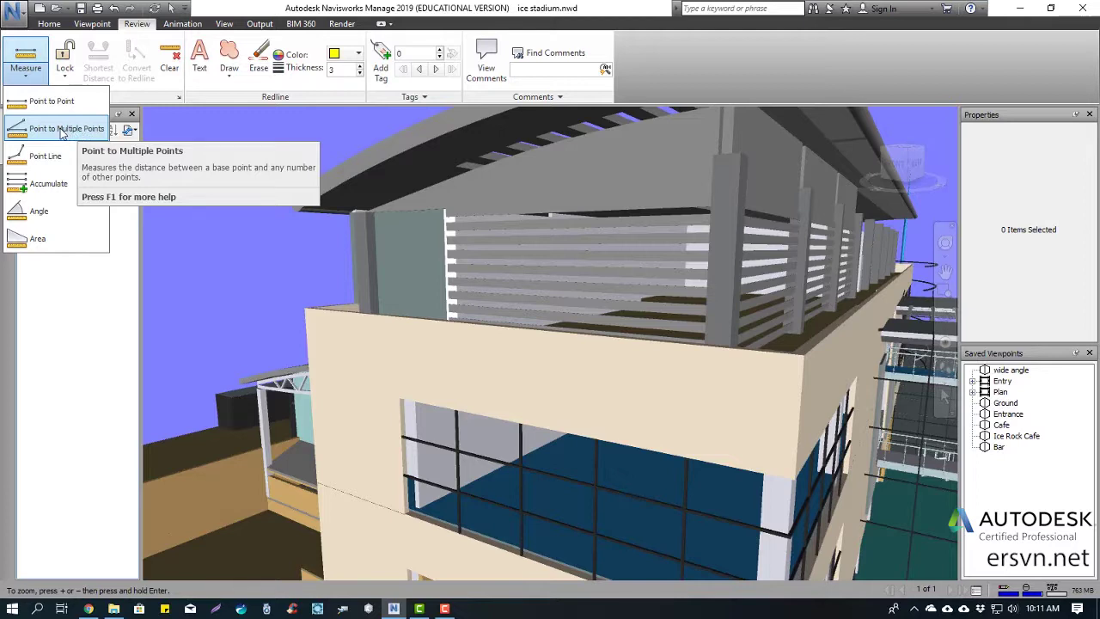
{"action": "left_click", "coordinate": [62, 130]}
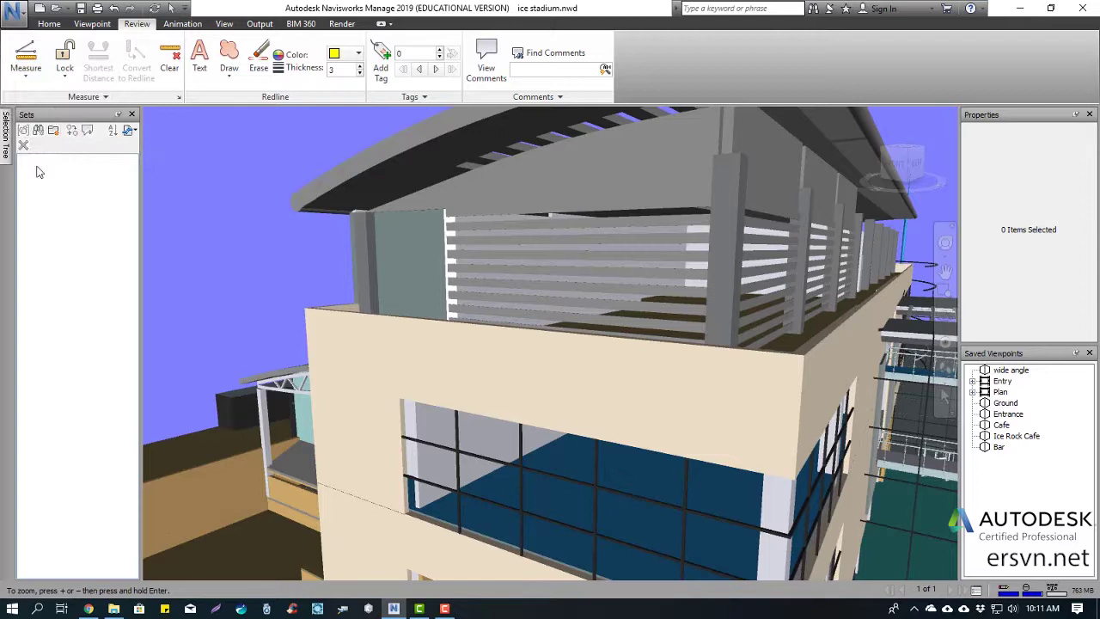
{"action": "left_click", "coordinate": [305, 307]}
{"action": "left_click", "coordinate": [802, 352]}
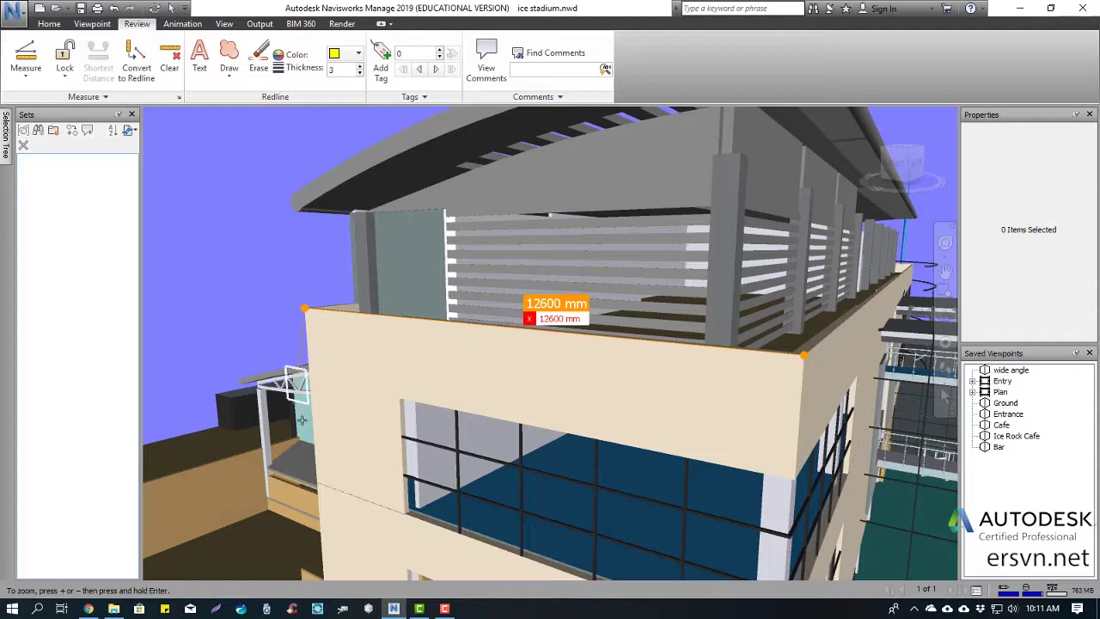
{"action": "left_click", "coordinate": [316, 483]}
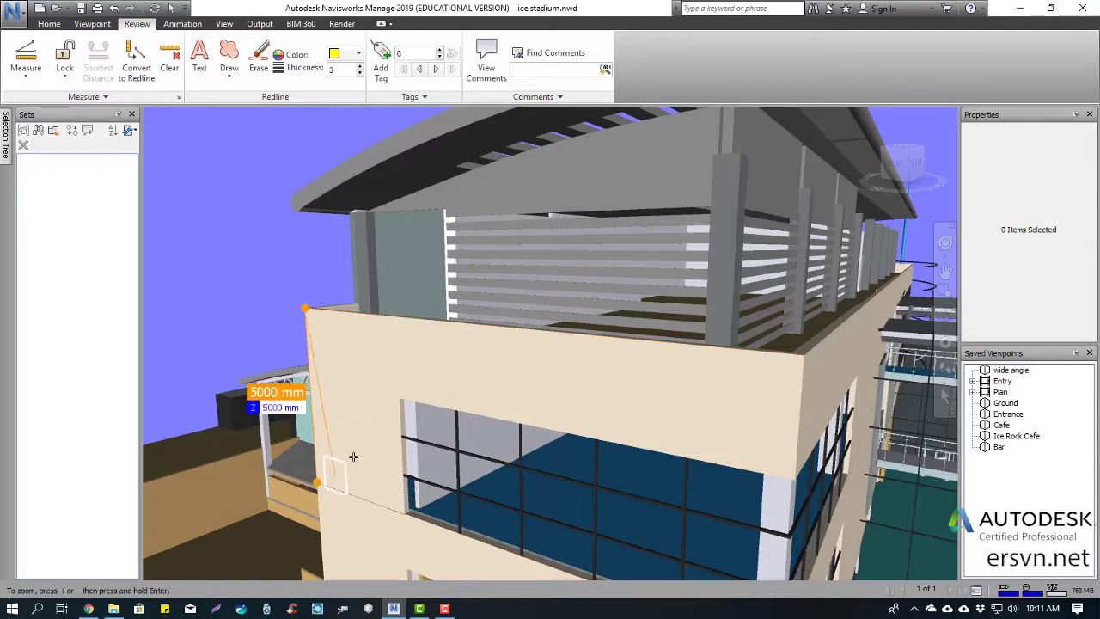
{"action": "left_click", "coordinate": [398, 400]}
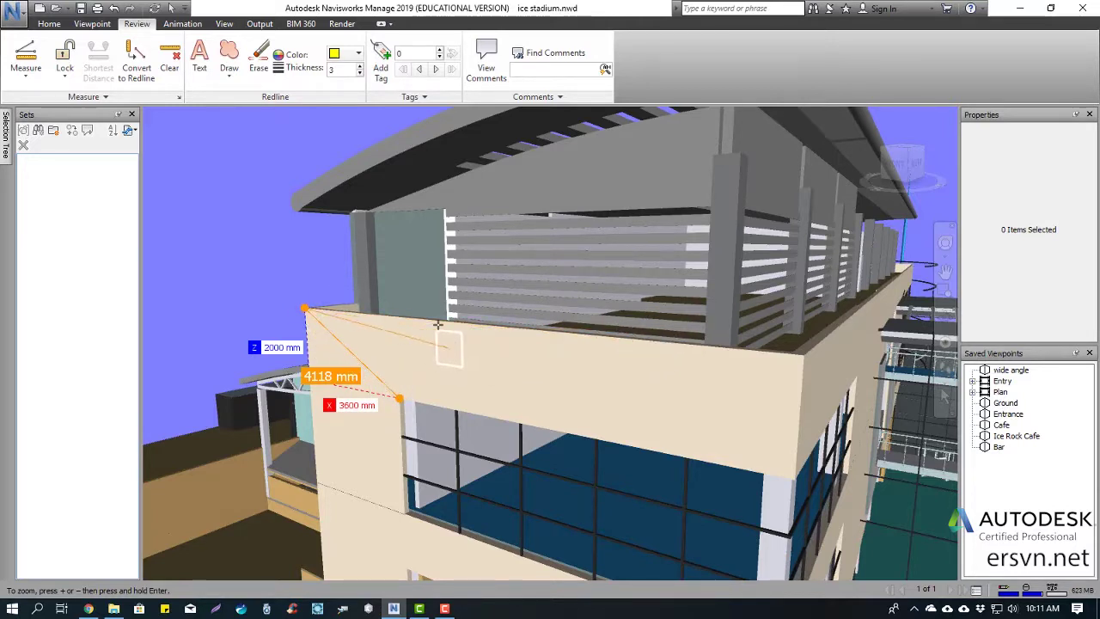
- Chain a Point Line measurement through six roof and façade corners (30190 mm), then clear it
{"action": "left_click", "coordinate": [170, 62]}
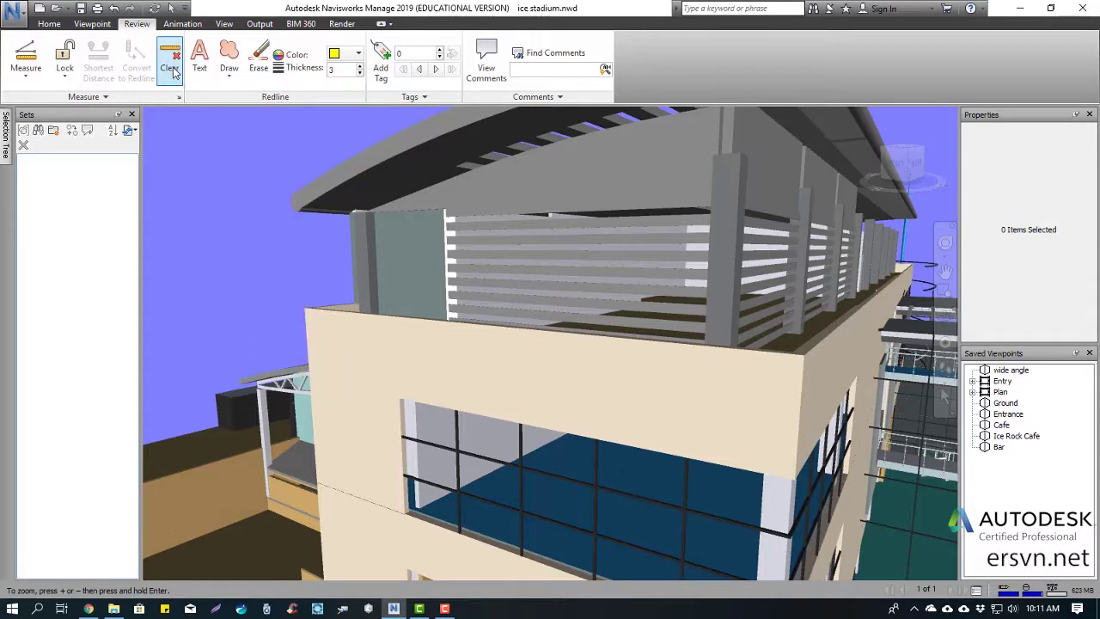
{"action": "left_click", "coordinate": [24, 81]}
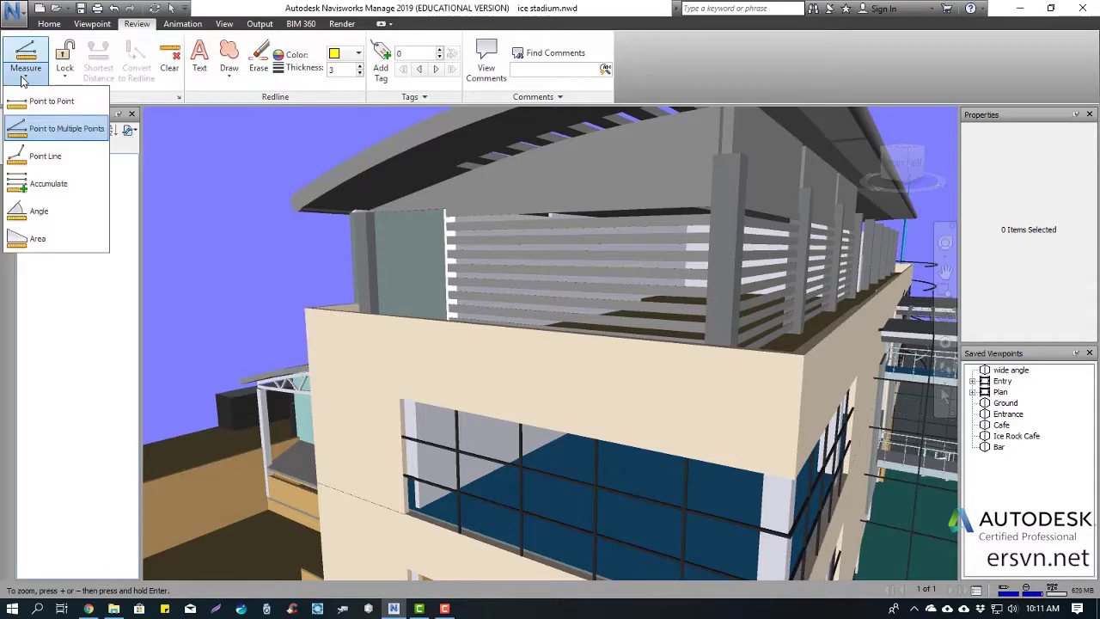
{"action": "left_click", "coordinate": [67, 160]}
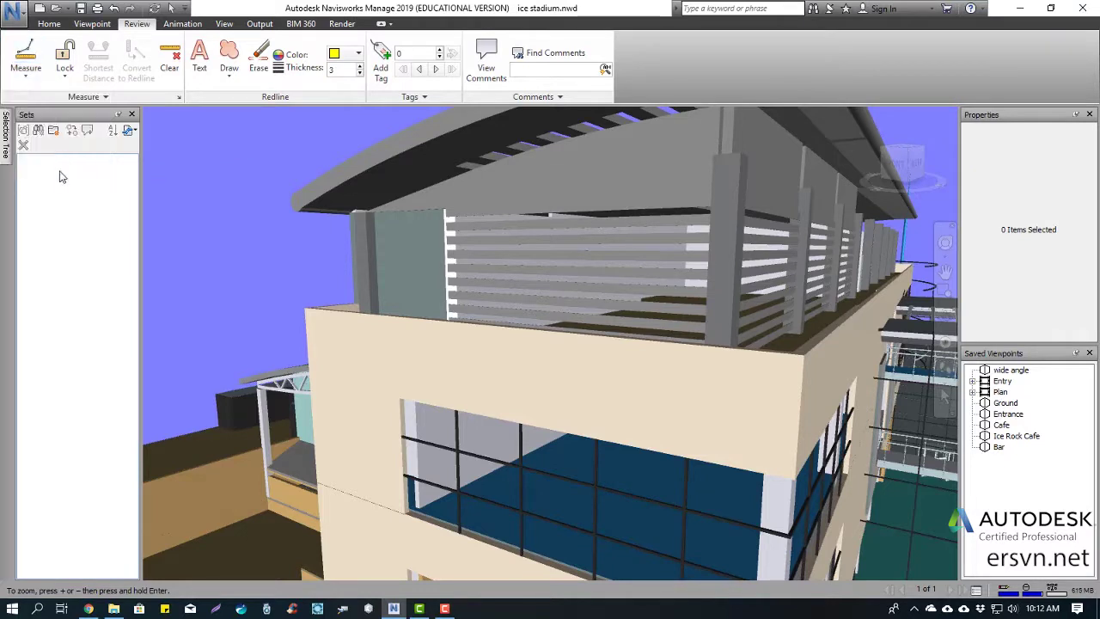
{"action": "left_click", "coordinate": [305, 308]}
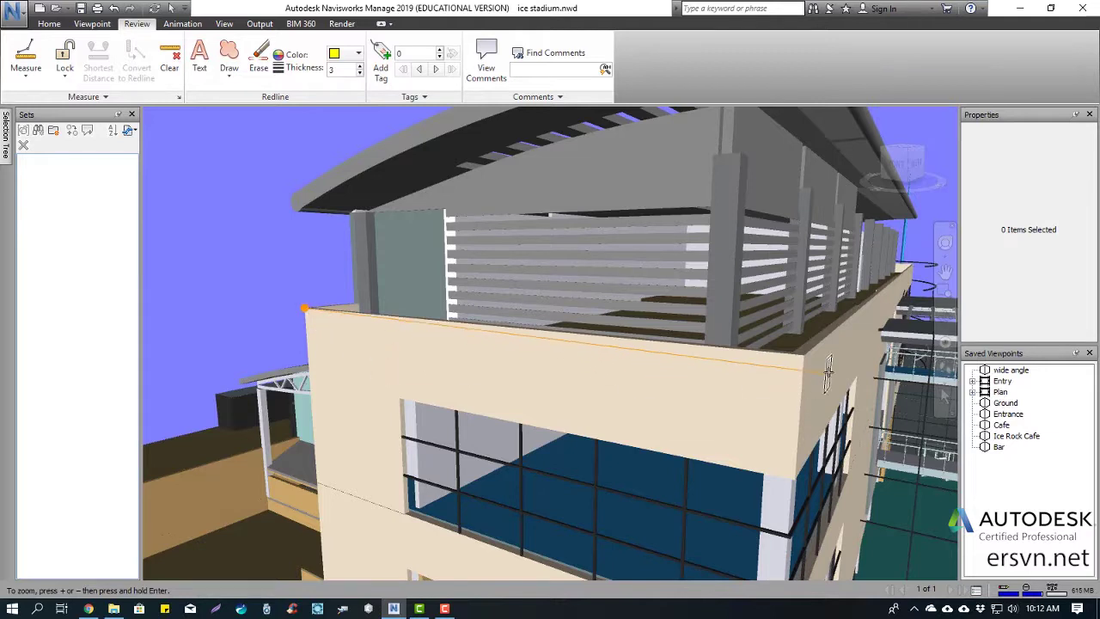
{"action": "left_click", "coordinate": [802, 353]}
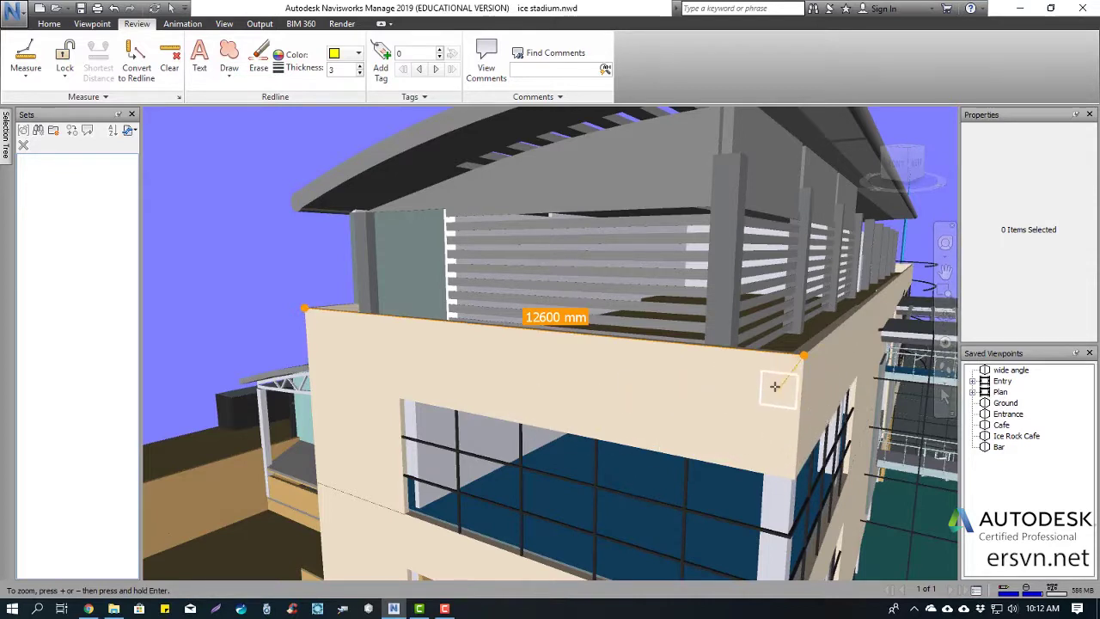
{"action": "left_click", "coordinate": [794, 479]}
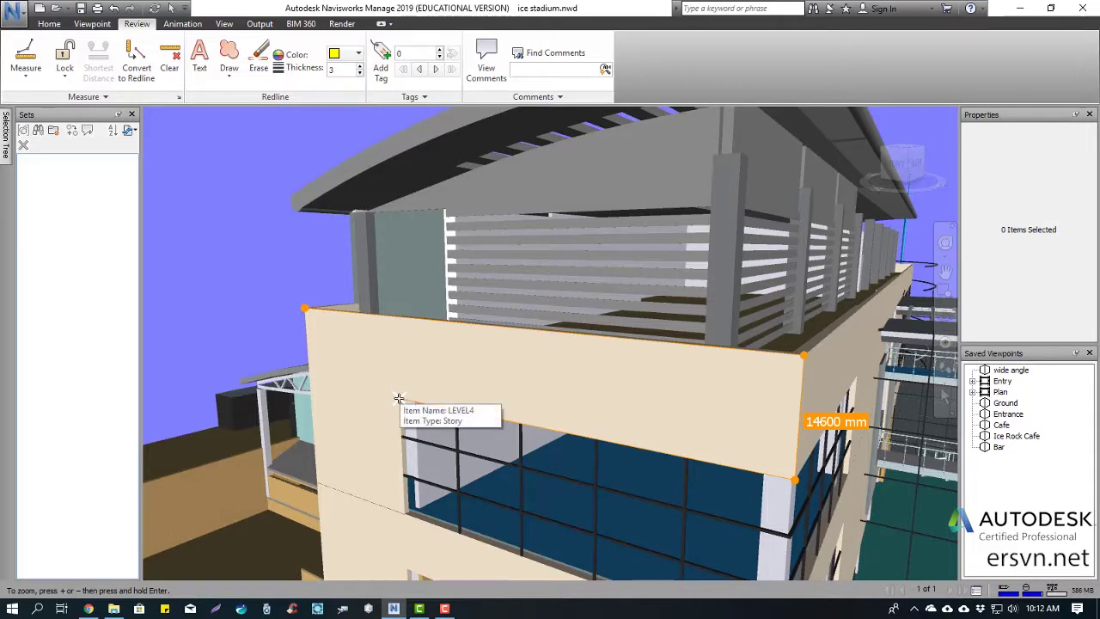
{"action": "left_click", "coordinate": [399, 398]}
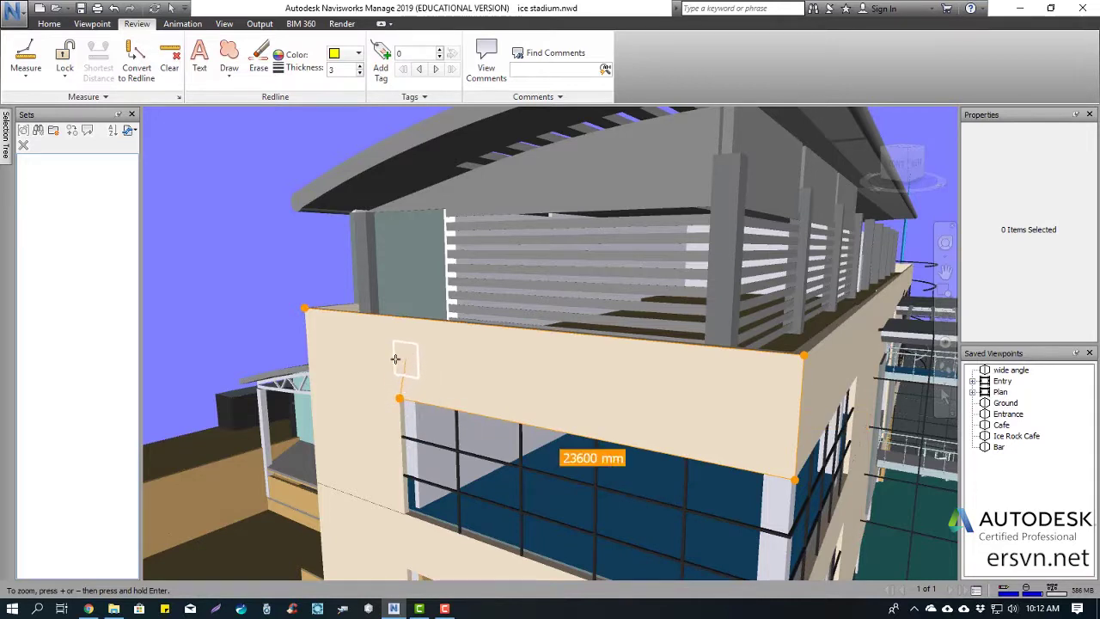
{"action": "left_click", "coordinate": [404, 513]}
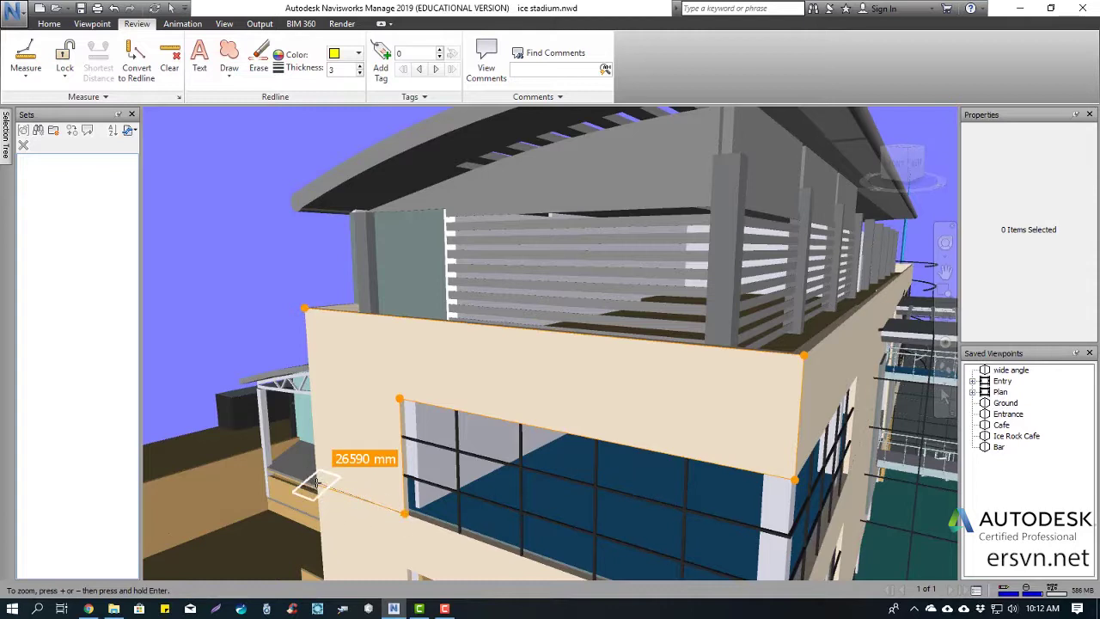
{"action": "left_click", "coordinate": [315, 482]}
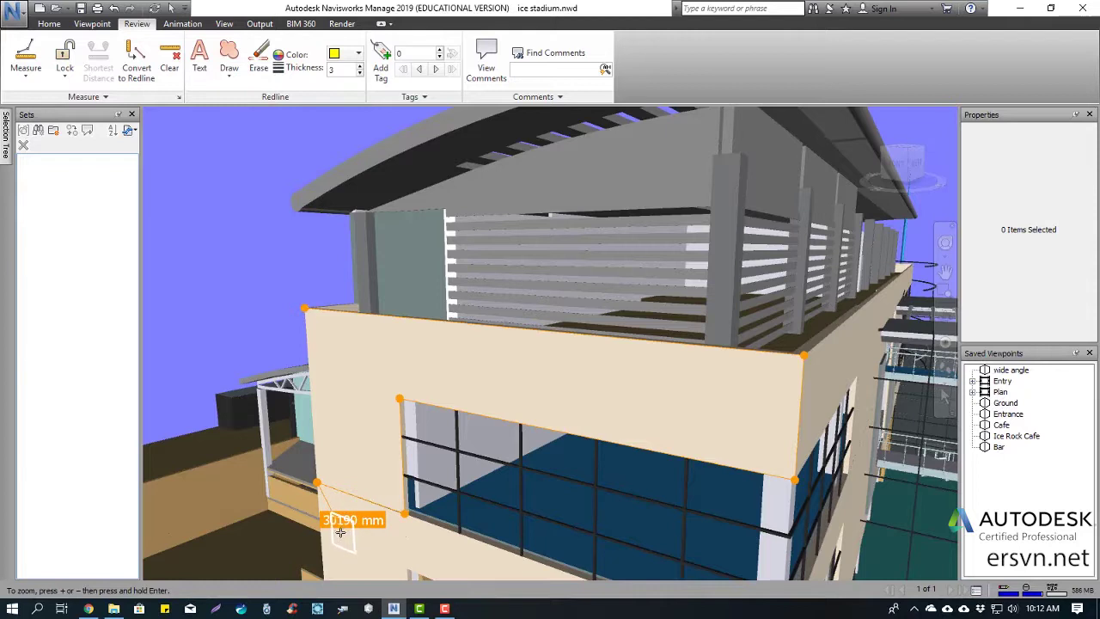
{"action": "left_click", "coordinate": [170, 75]}
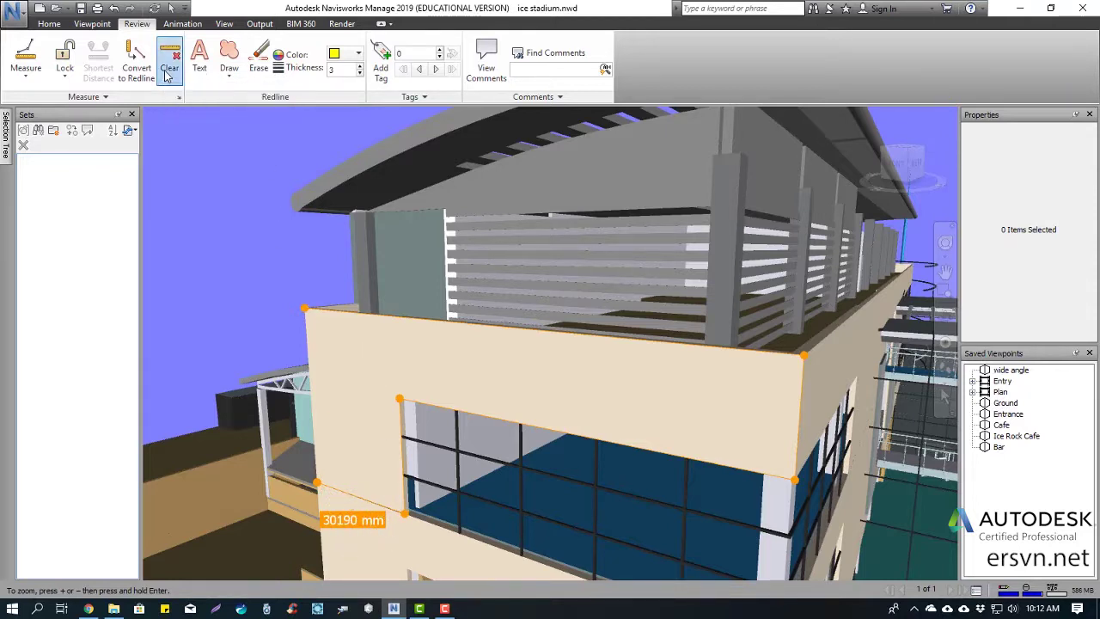
{"action": "left_click", "coordinate": [28, 80]}
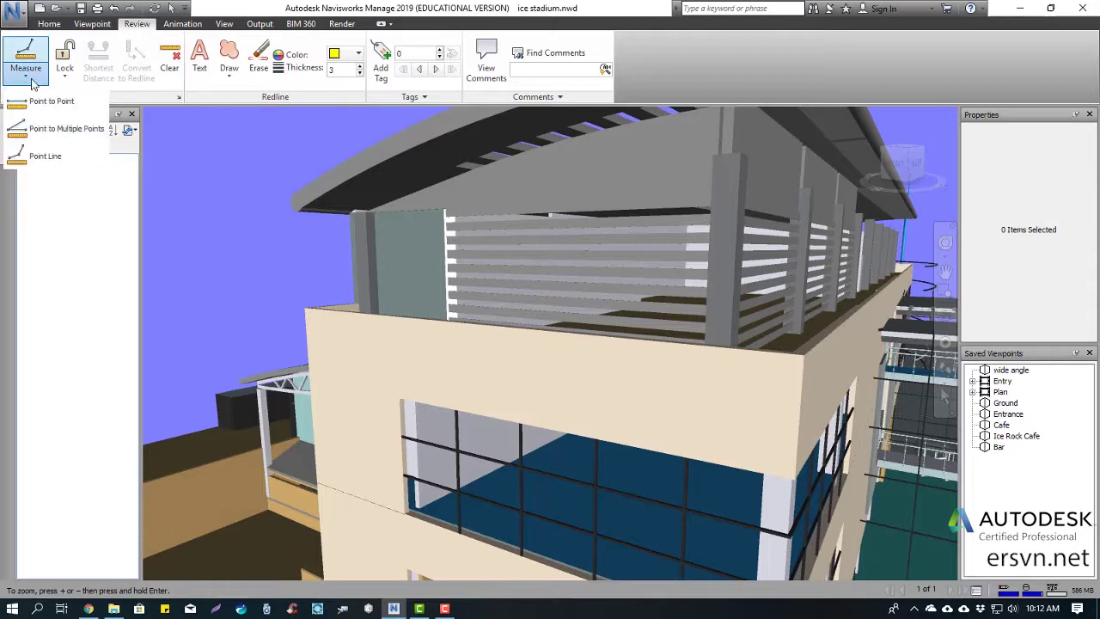
{"action": "left_click", "coordinate": [32, 83]}
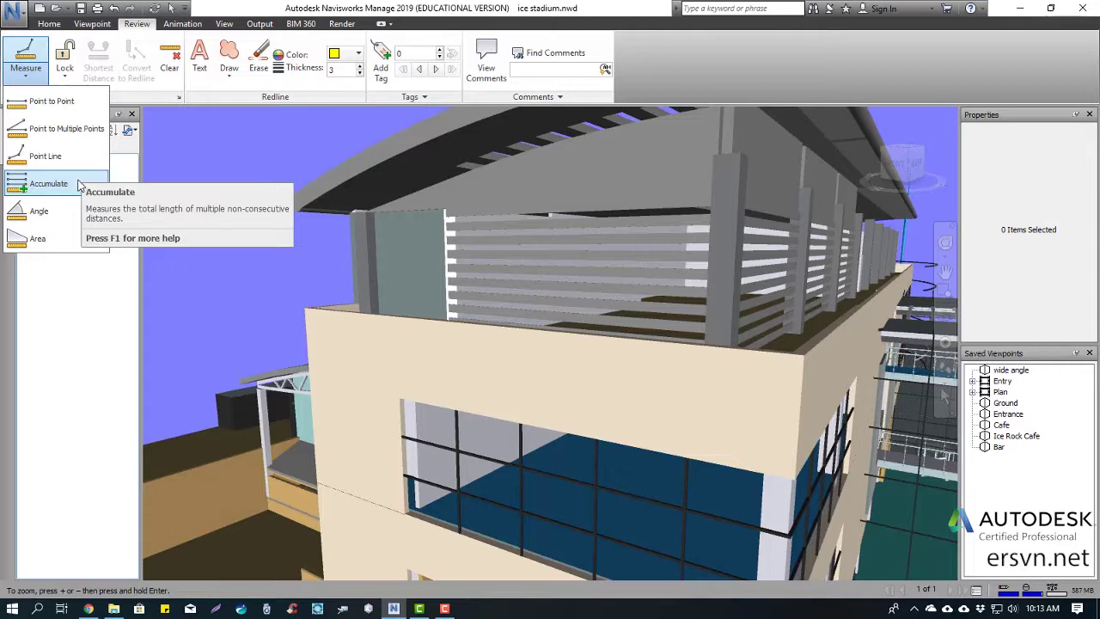
{"action": "left_click", "coordinate": [76, 185]}
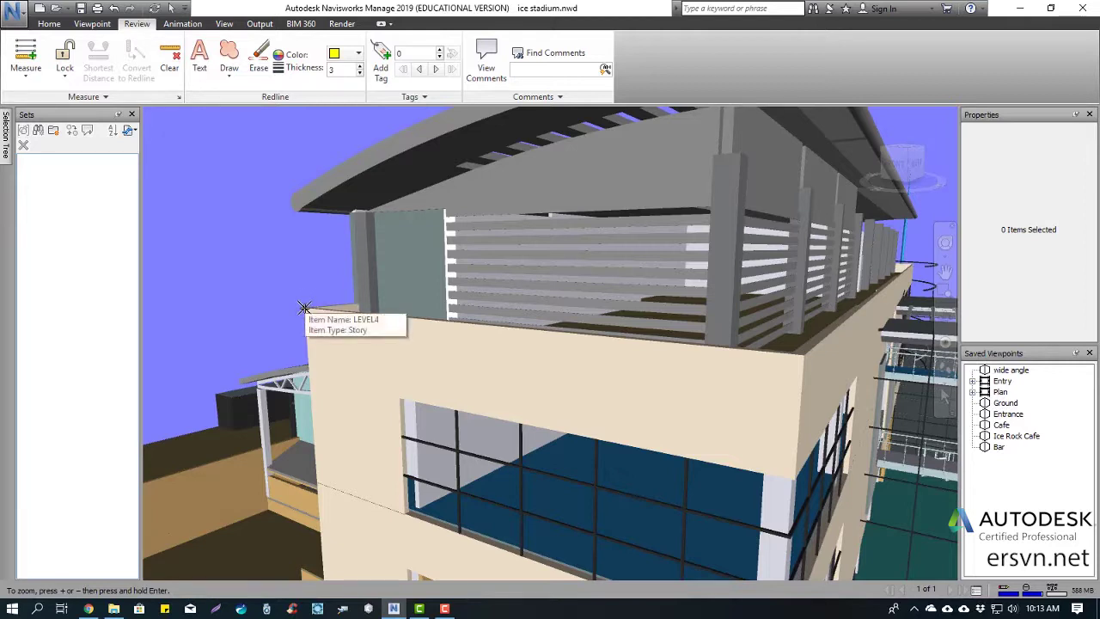
{"action": "left_click", "coordinate": [305, 308]}
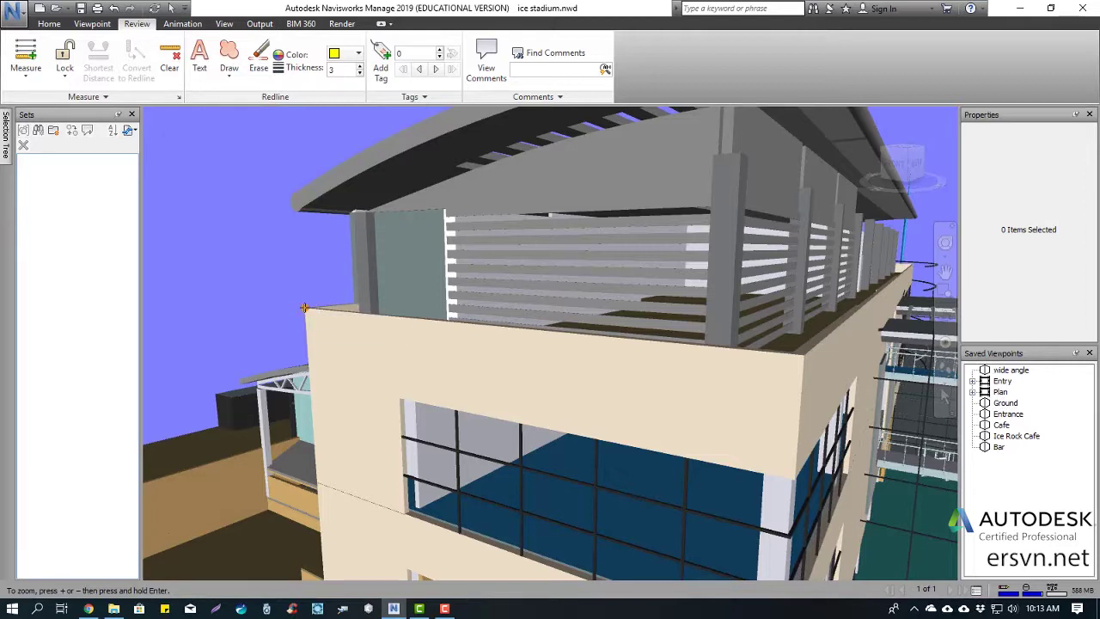
{"action": "left_click", "coordinate": [801, 353]}
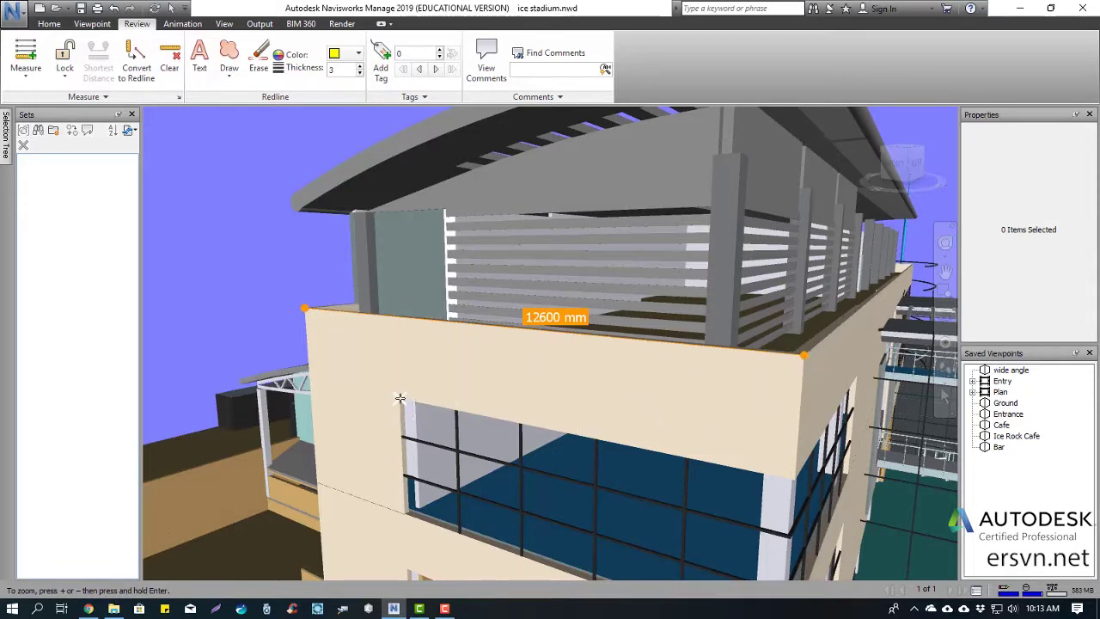
{"action": "left_click", "coordinate": [400, 397]}
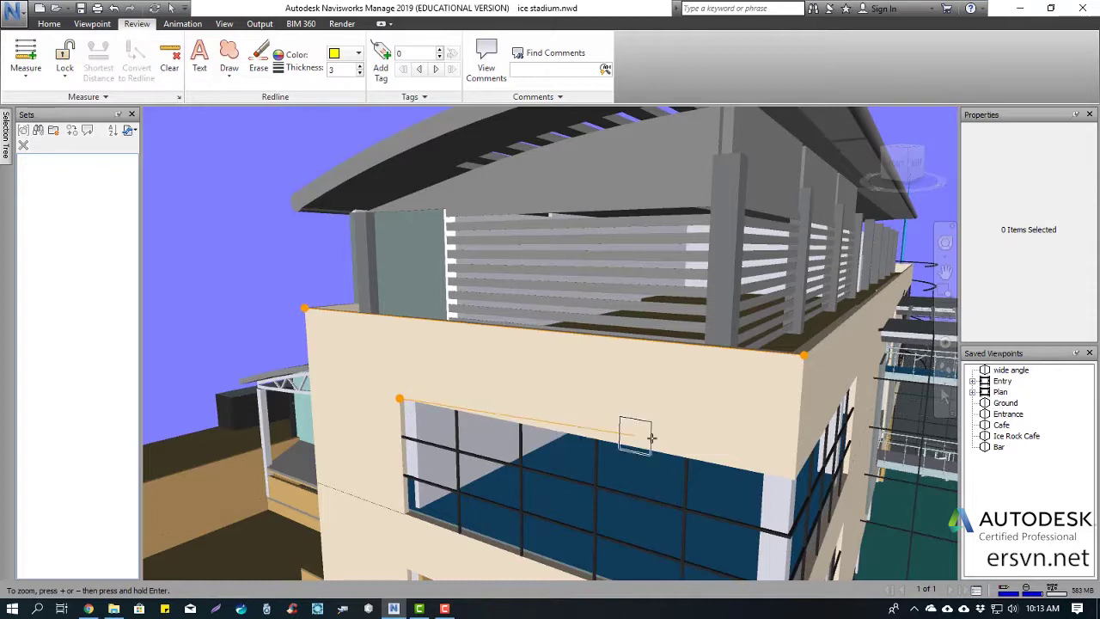
{"action": "left_click", "coordinate": [794, 478]}
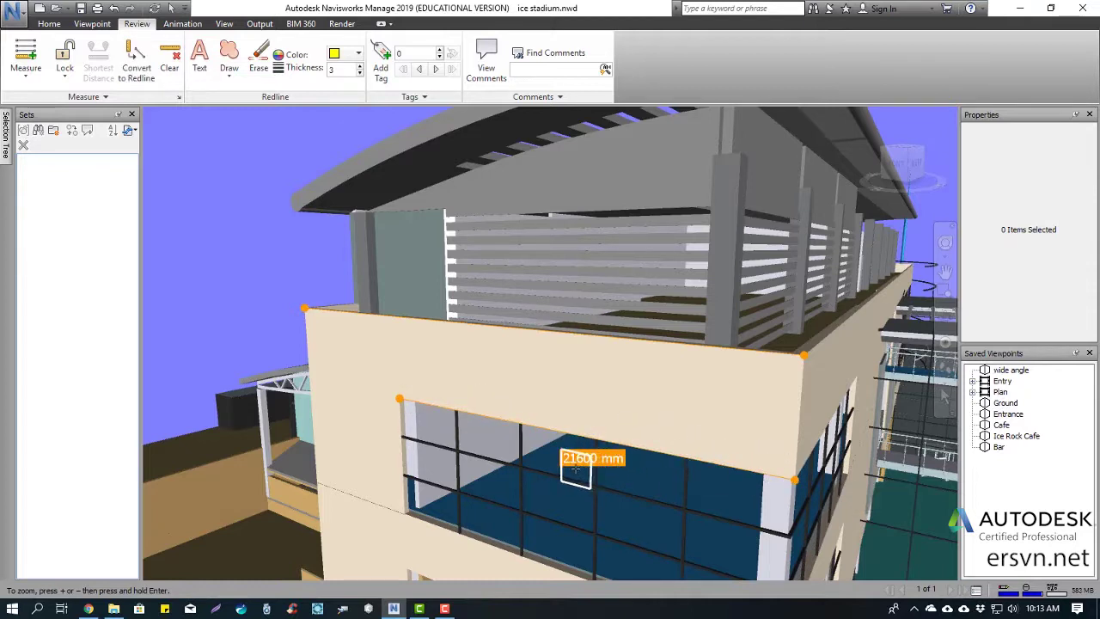
{"action": "left_click", "coordinate": [315, 482]}
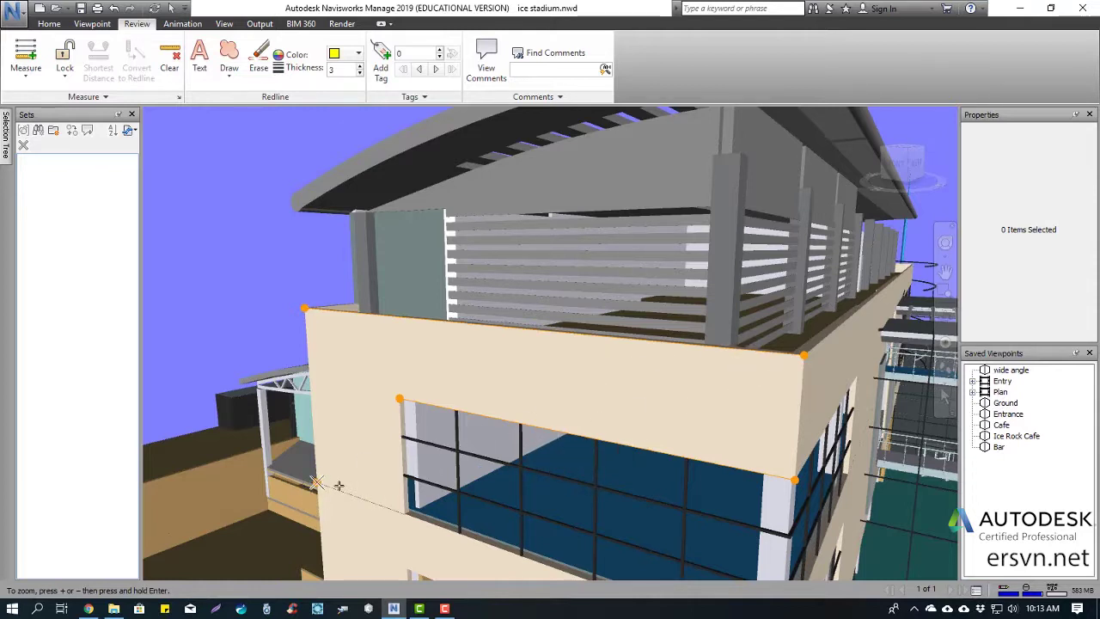
{"action": "left_click", "coordinate": [404, 513]}
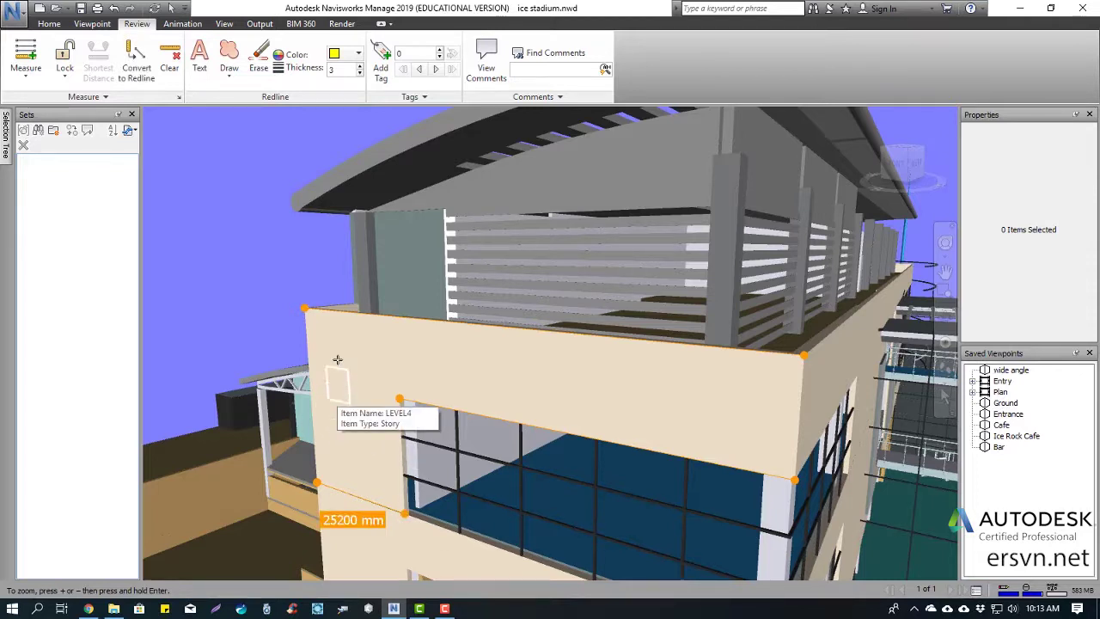
{"action": "left_click", "coordinate": [169, 58]}
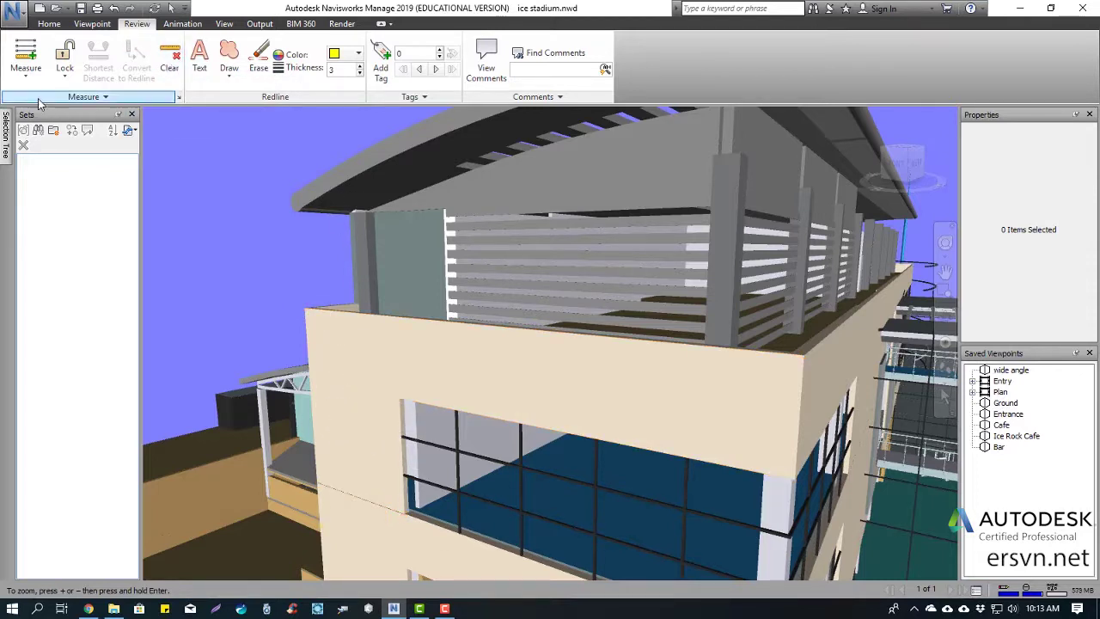
- Measure the 90° Angle at the parapet's right corner using three points, then clear it
{"action": "left_click", "coordinate": [26, 73]}
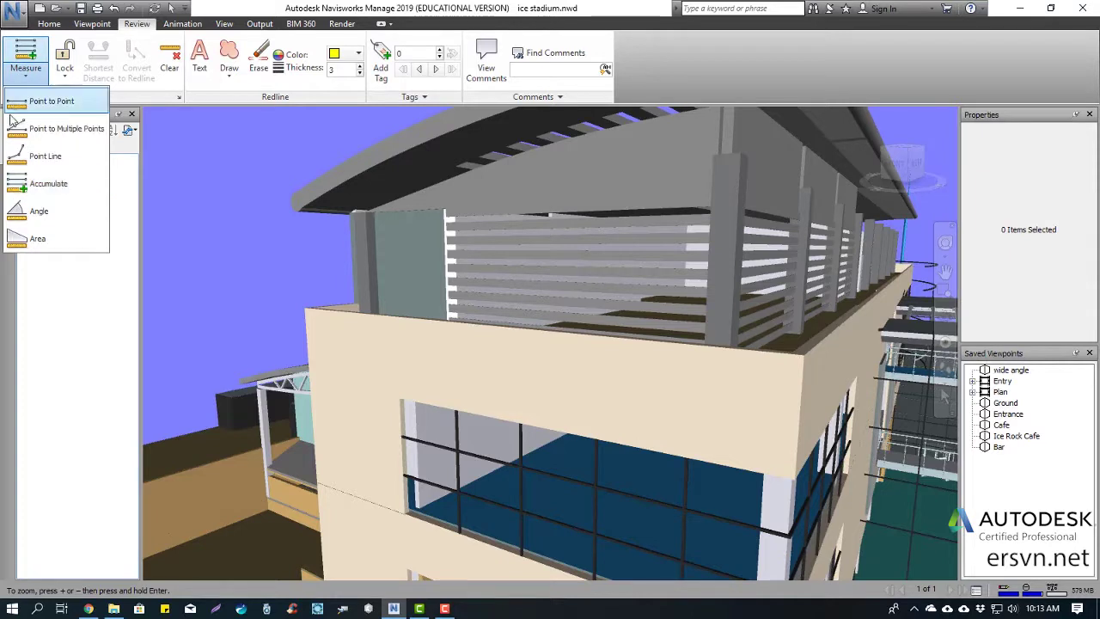
{"action": "left_click", "coordinate": [59, 213]}
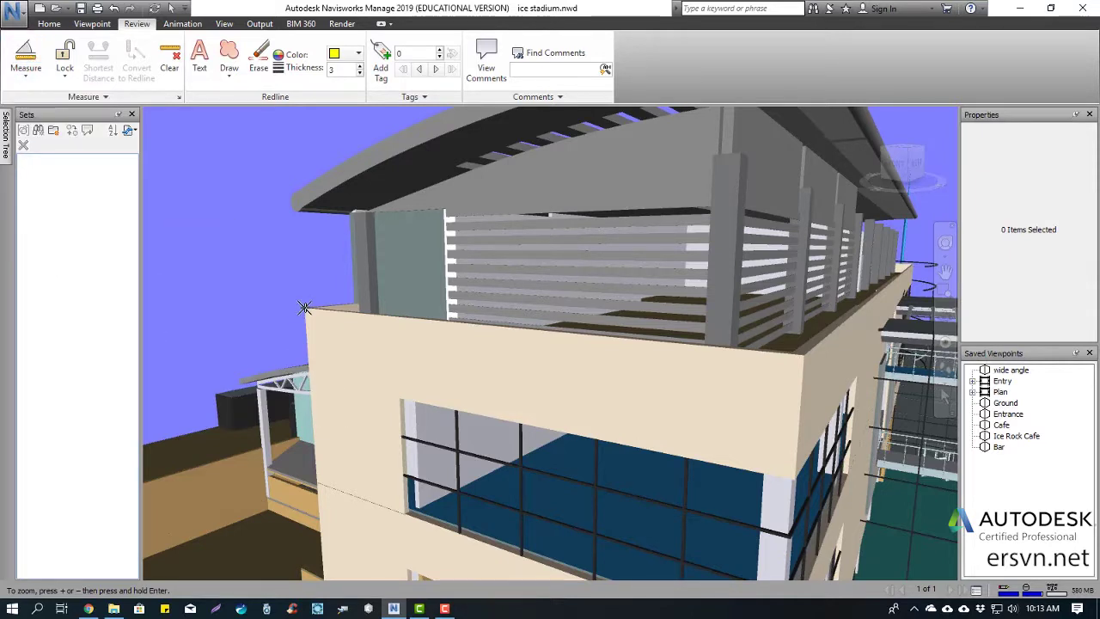
{"action": "left_click", "coordinate": [304, 307]}
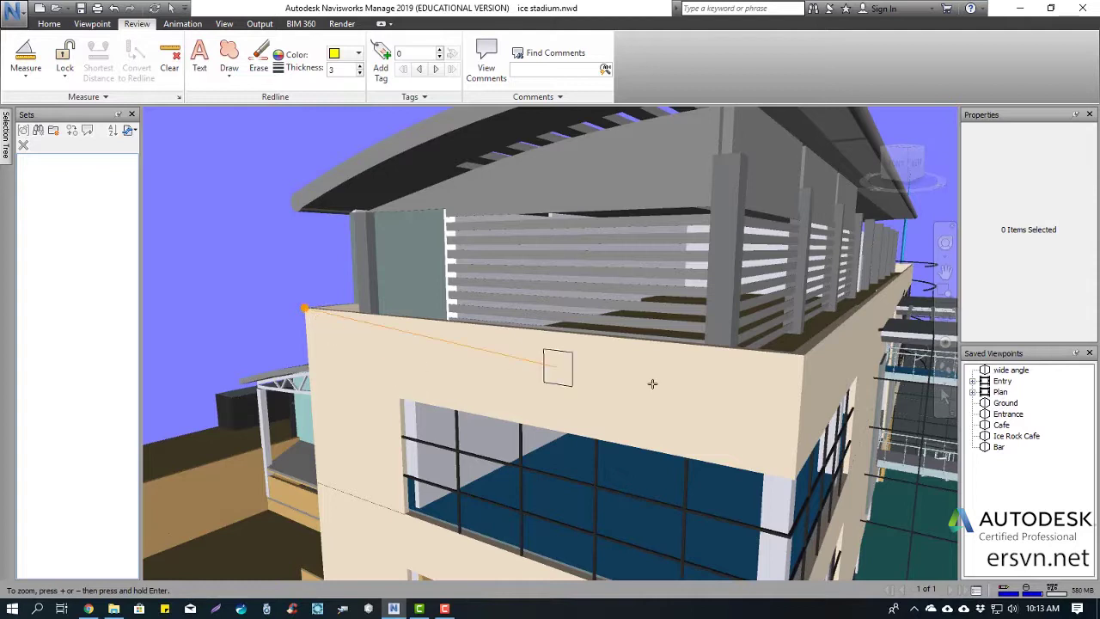
{"action": "left_click", "coordinate": [803, 354]}
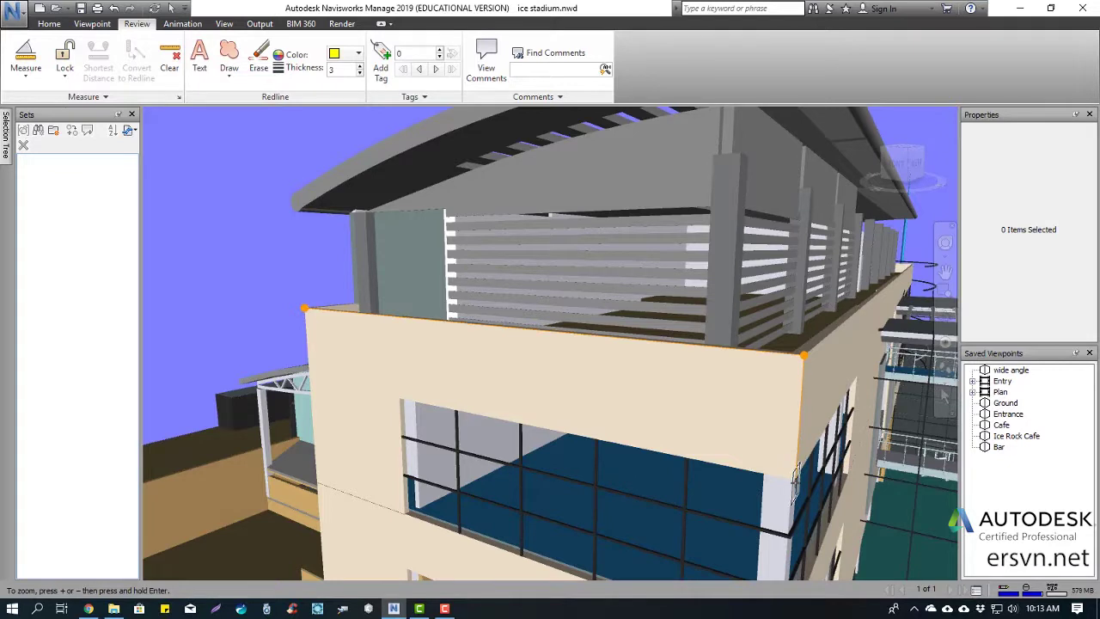
{"action": "left_click", "coordinate": [794, 478]}
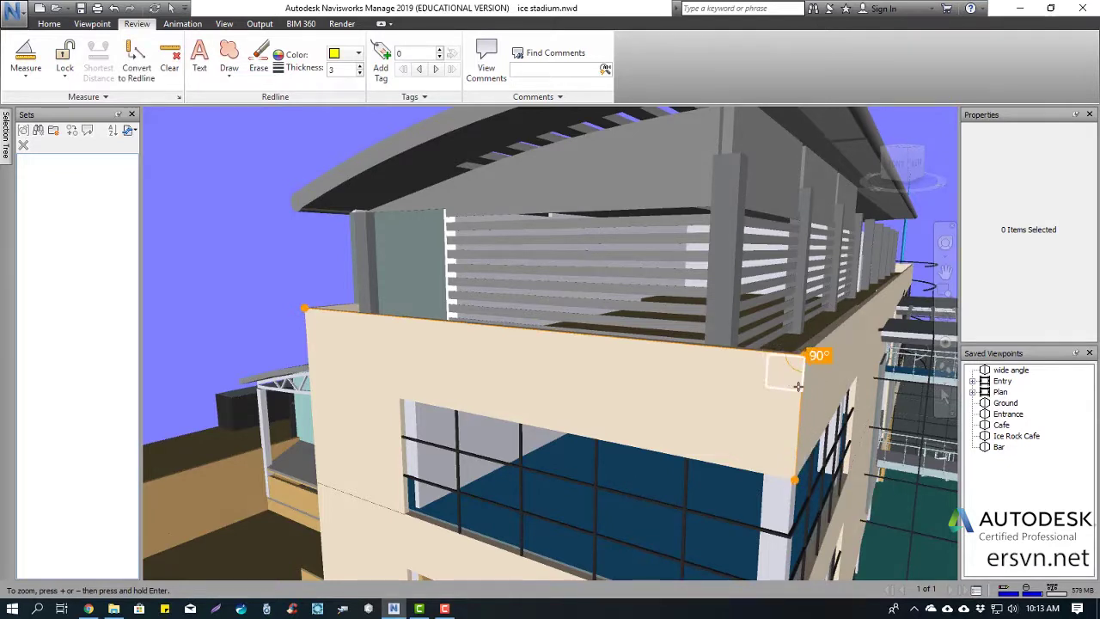
{"action": "left_click", "coordinate": [169, 67]}
{"action": "left_click", "coordinate": [28, 76]}
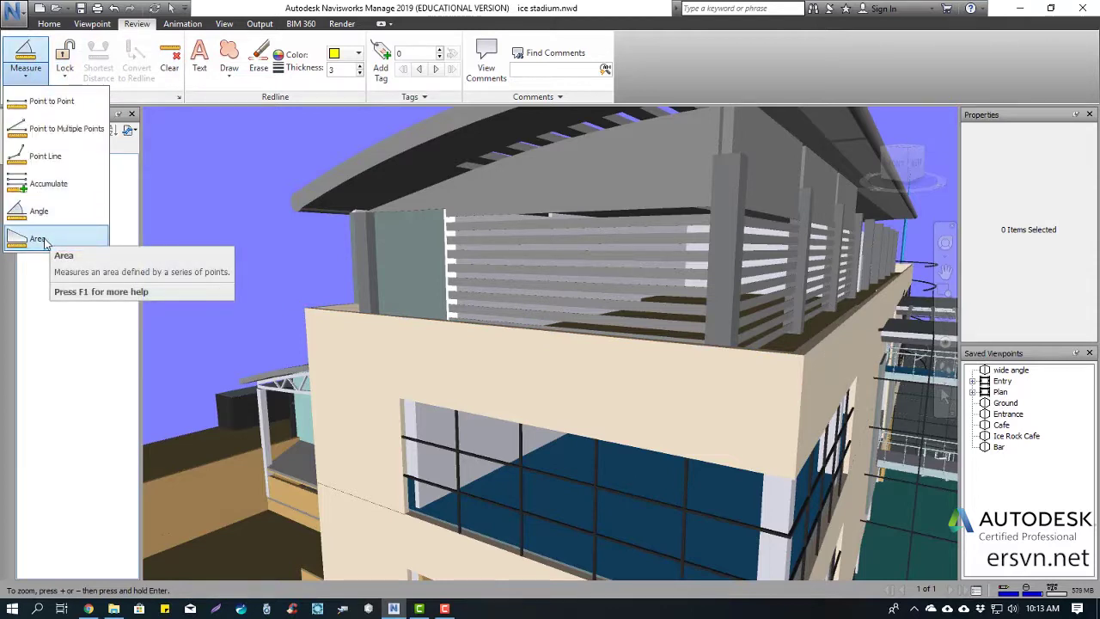
- Outline the wall panel around the upper window with six points for 35981992 mm², then clear it
{"action": "left_click", "coordinate": [38, 239]}
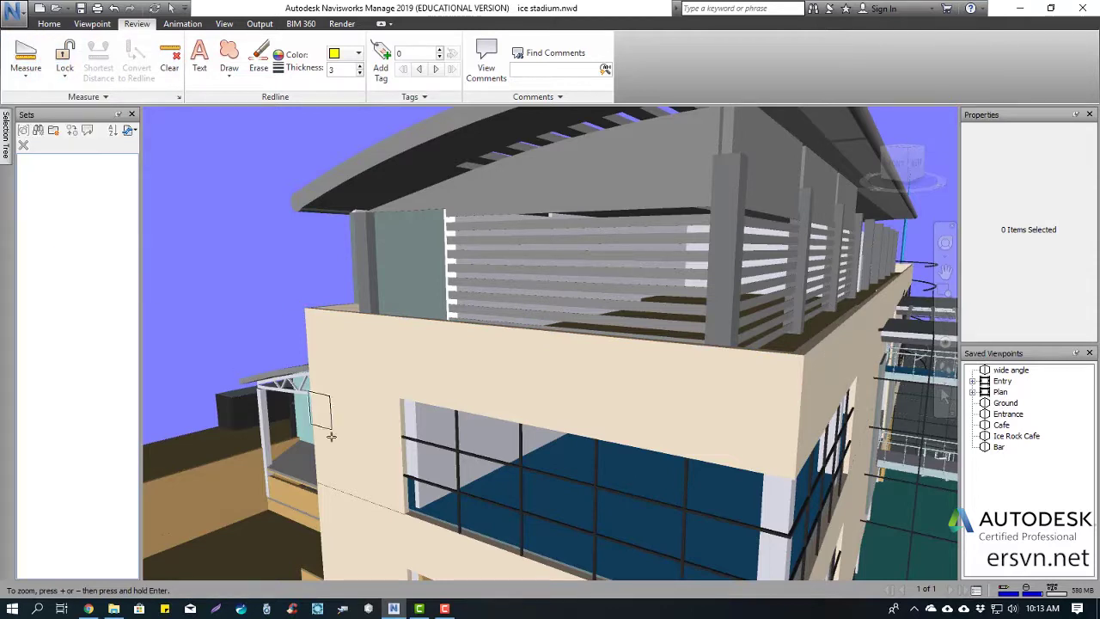
{"action": "left_click", "coordinate": [316, 482]}
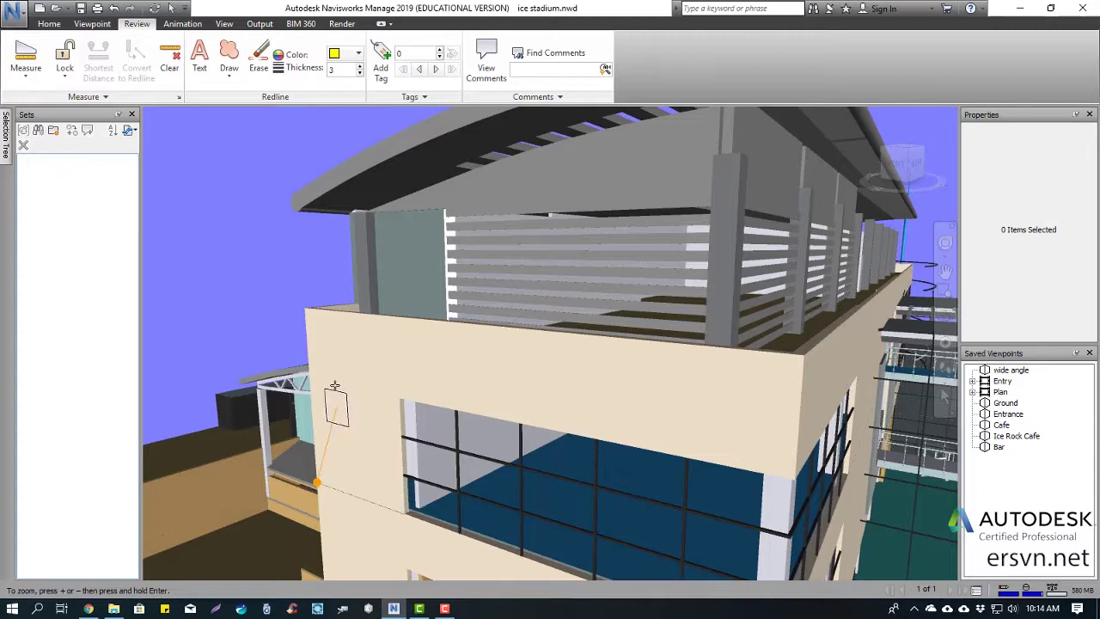
{"action": "left_click", "coordinate": [340, 326]}
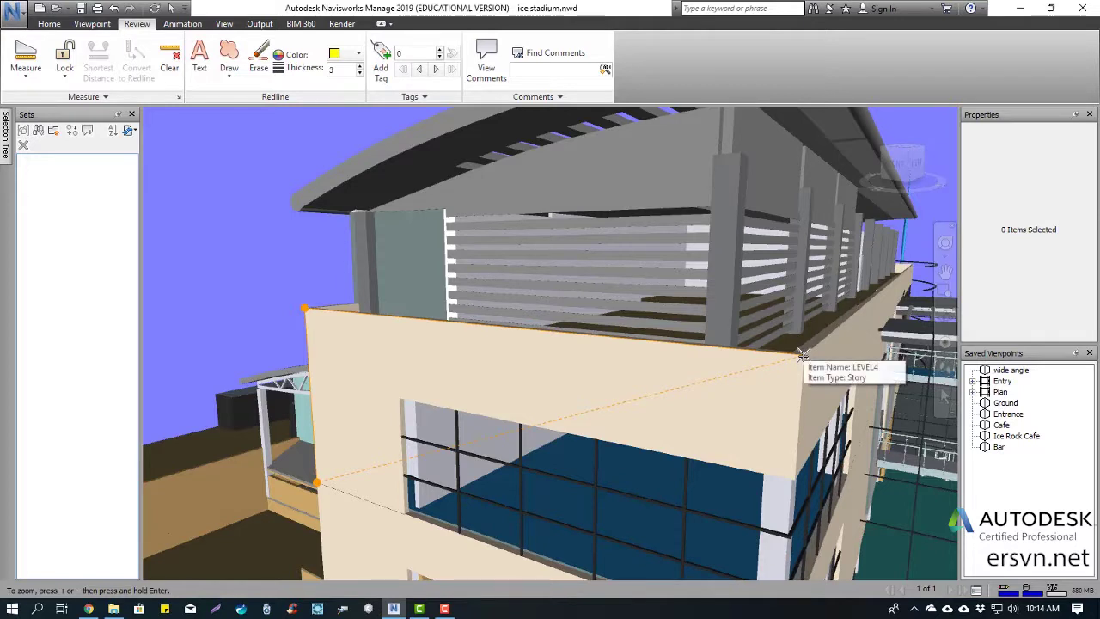
{"action": "left_click", "coordinate": [801, 354]}
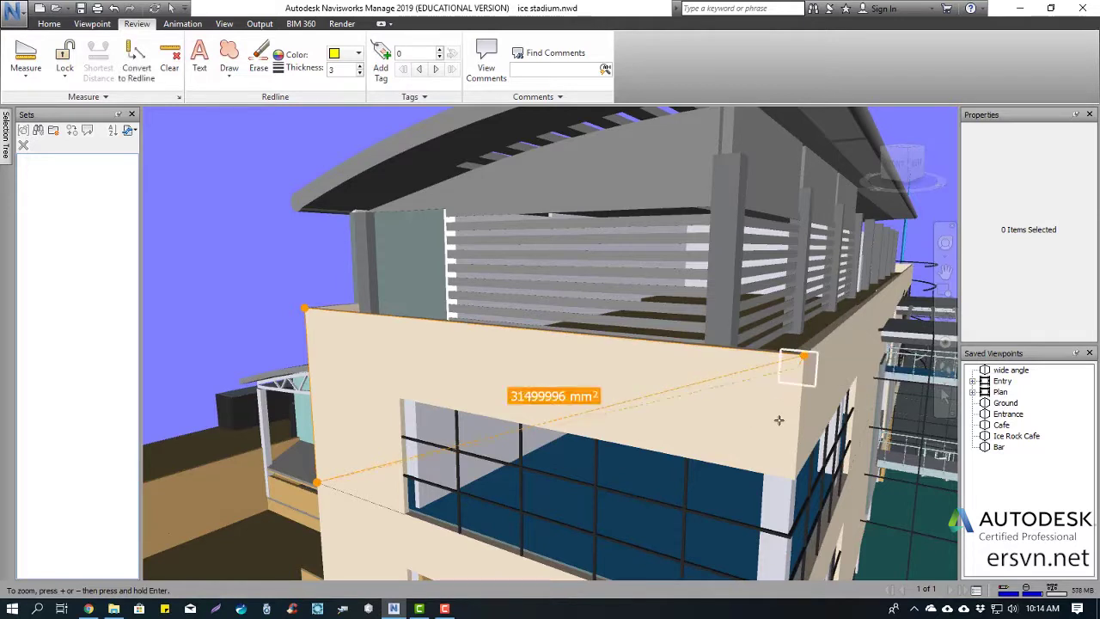
{"action": "left_click", "coordinate": [795, 480]}
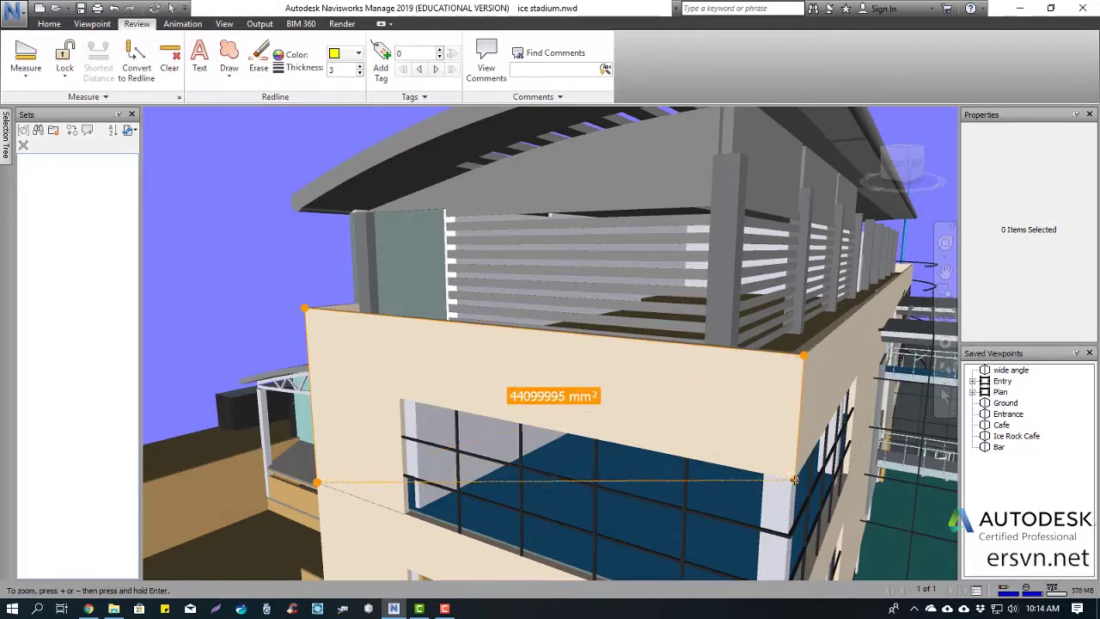
{"action": "left_click", "coordinate": [399, 398]}
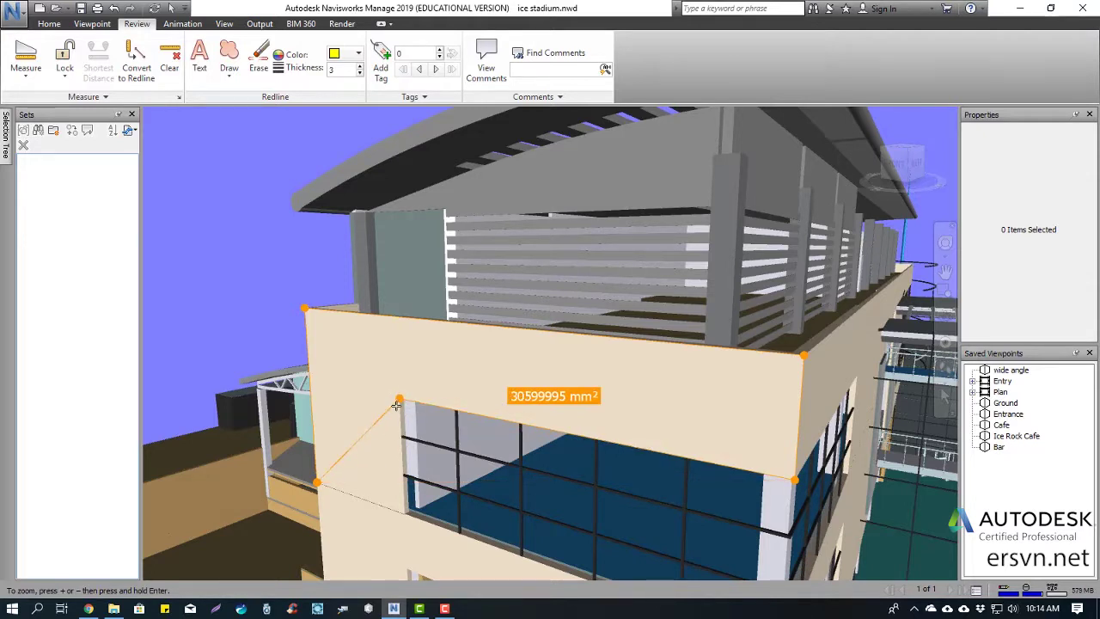
{"action": "left_click", "coordinate": [404, 513]}
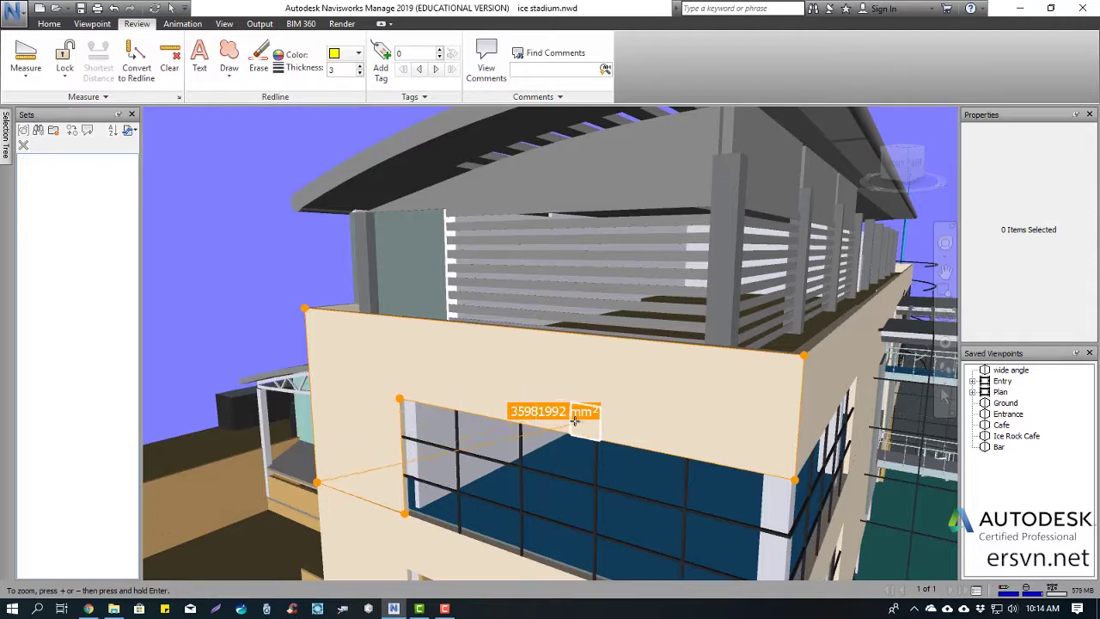
{"action": "left_click", "coordinate": [170, 68]}
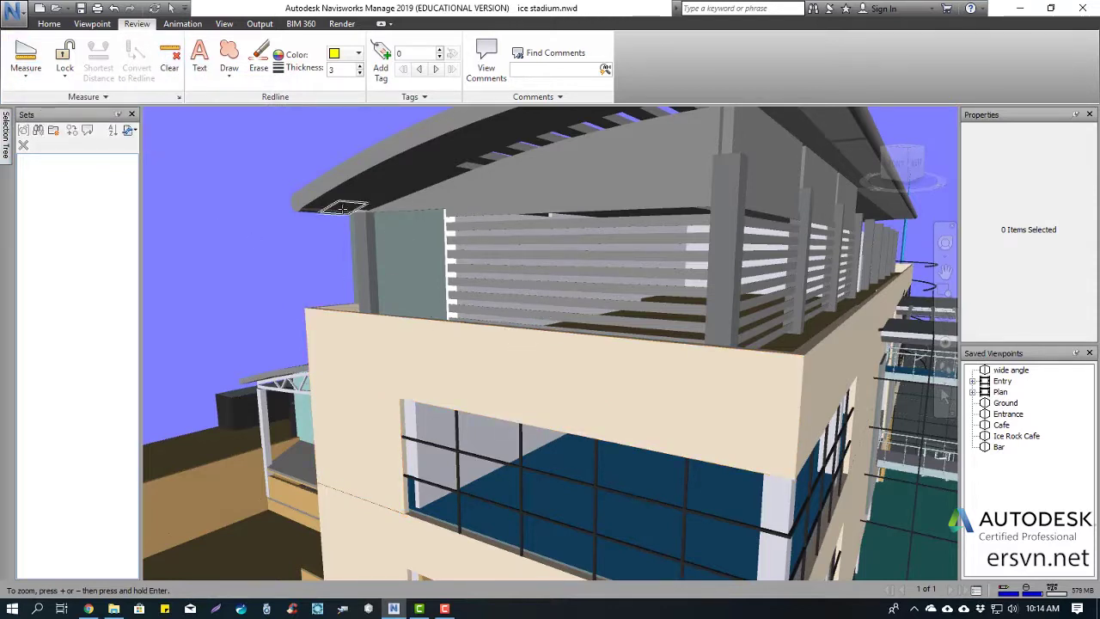
- With Lock set to X Axis, measure 7165 mm Point to Point along the roof edge
{"action": "left_click", "coordinate": [65, 67]}
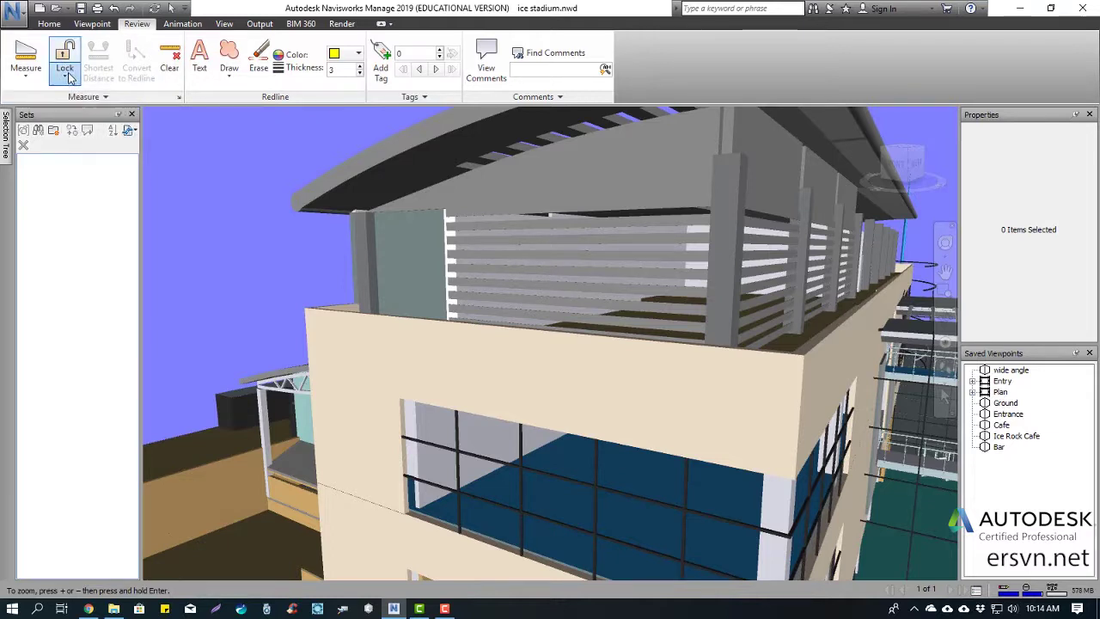
{"action": "left_click", "coordinate": [69, 76]}
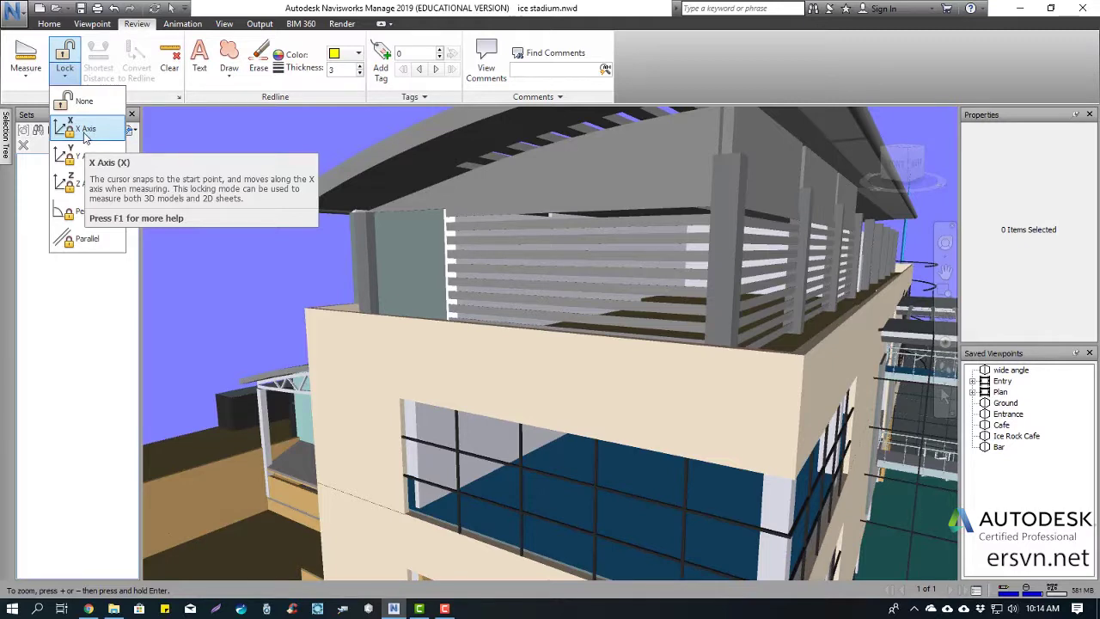
{"action": "left_click", "coordinate": [85, 130]}
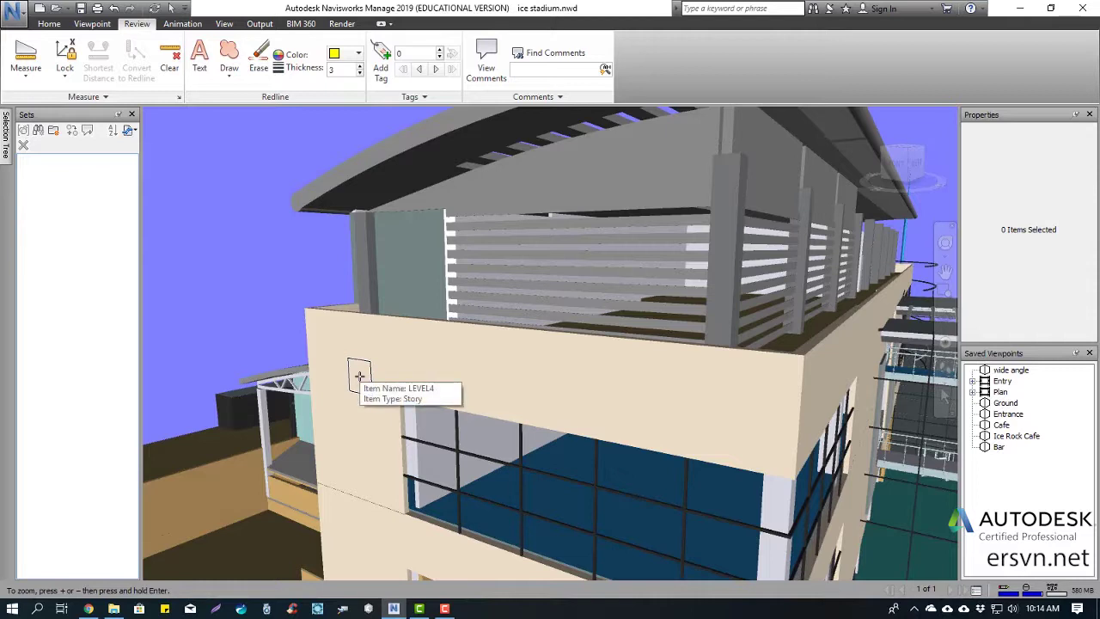
{"action": "left_click", "coordinate": [26, 73]}
{"action": "left_click", "coordinate": [31, 108]}
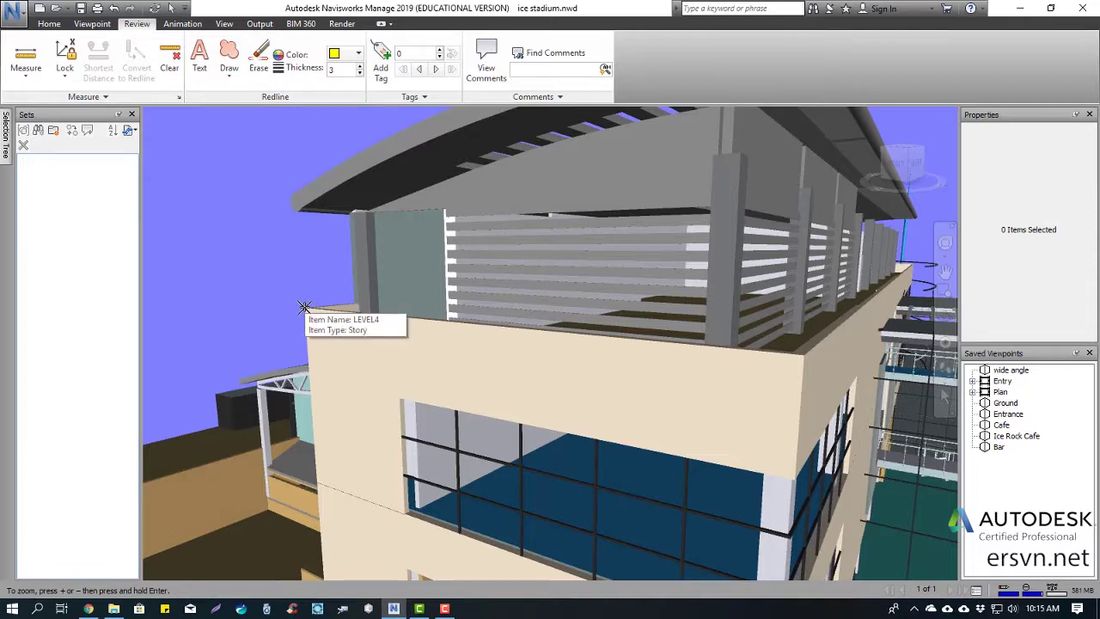
{"action": "left_click", "coordinate": [305, 307]}
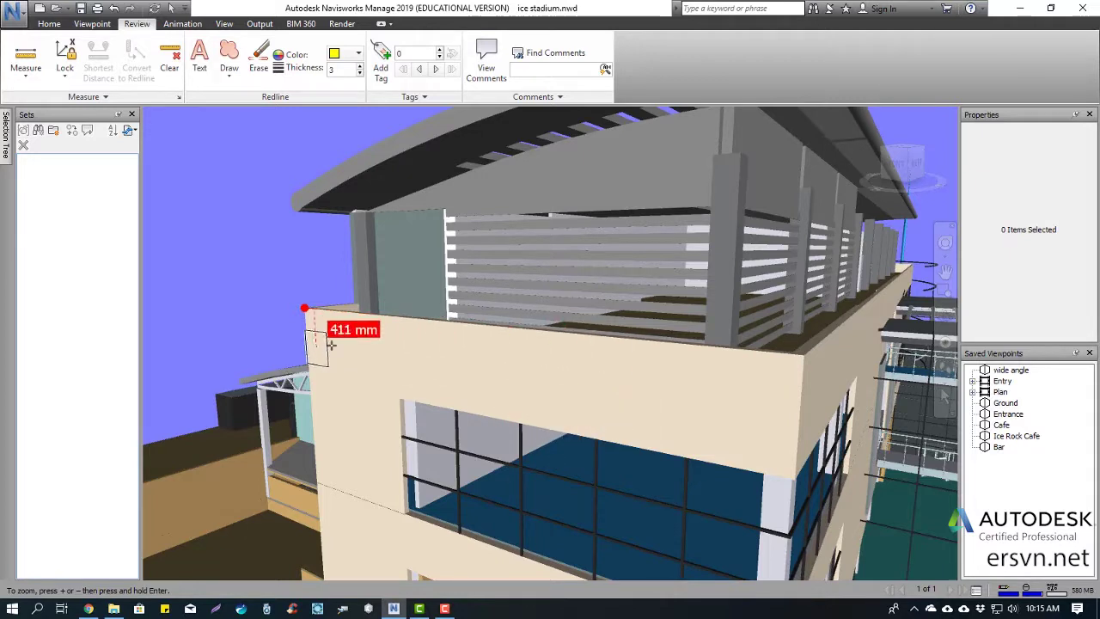
{"action": "left_click", "coordinate": [515, 397]}
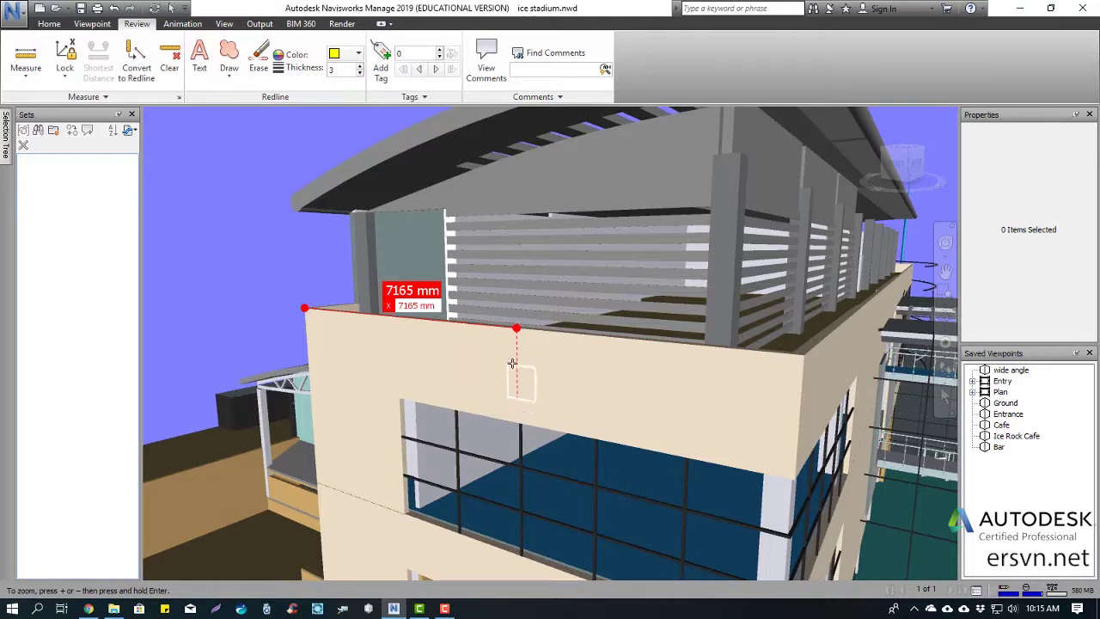
- Set Lock back to None and clear the 7165 mm measurement
{"action": "left_click", "coordinate": [67, 79]}
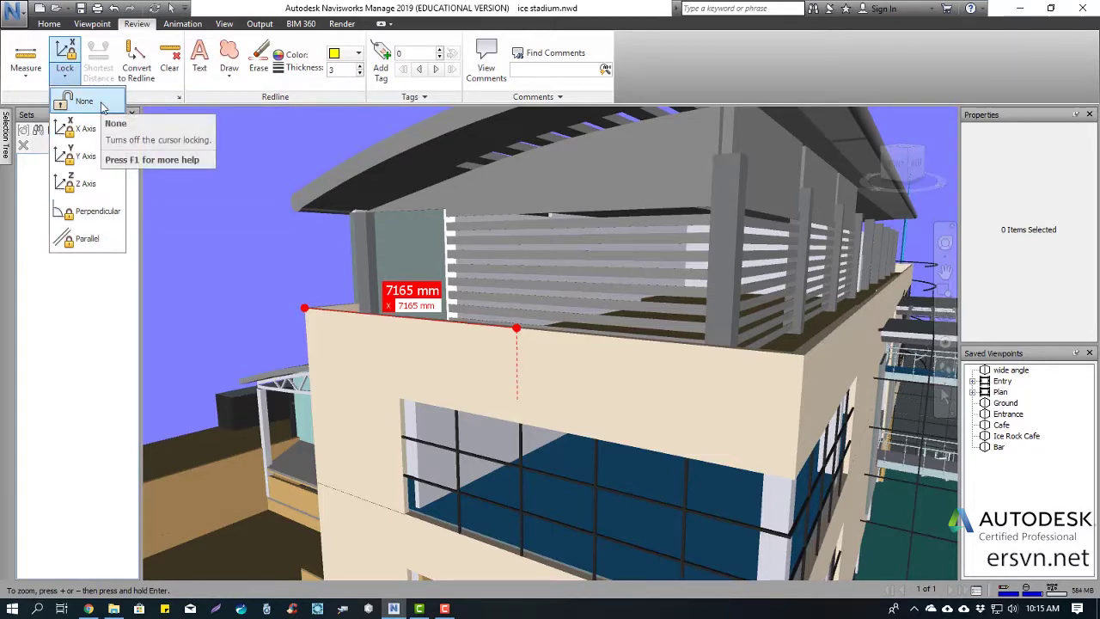
{"action": "left_click", "coordinate": [84, 101]}
{"action": "left_click", "coordinate": [169, 61]}
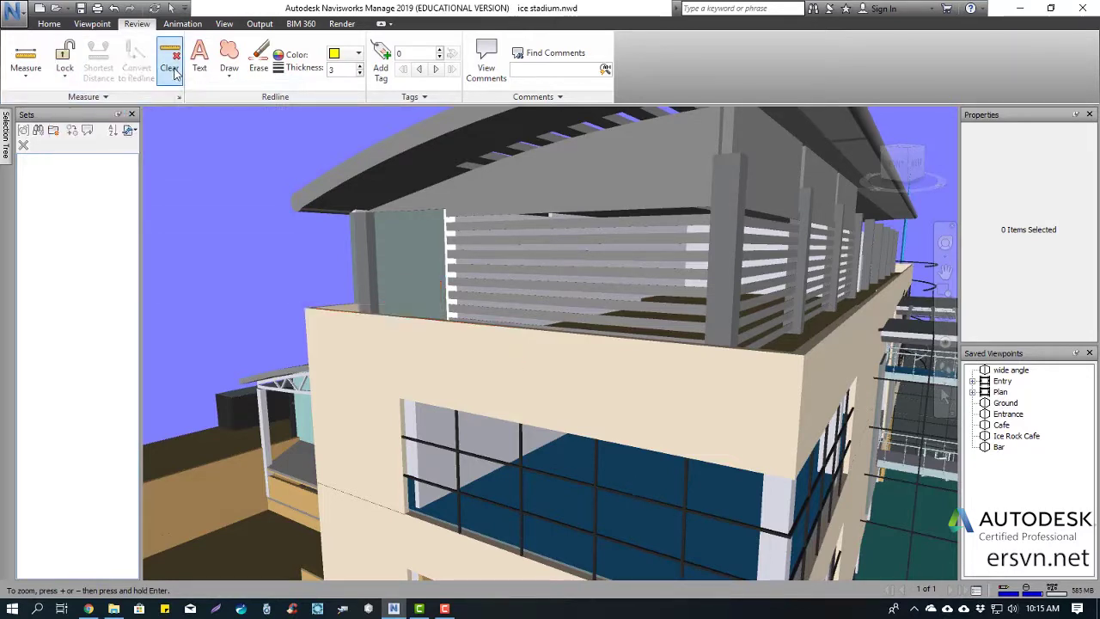
- Measure 8988 mm between the window band's top corners and convert it to a redline
{"action": "left_click", "coordinate": [25, 73]}
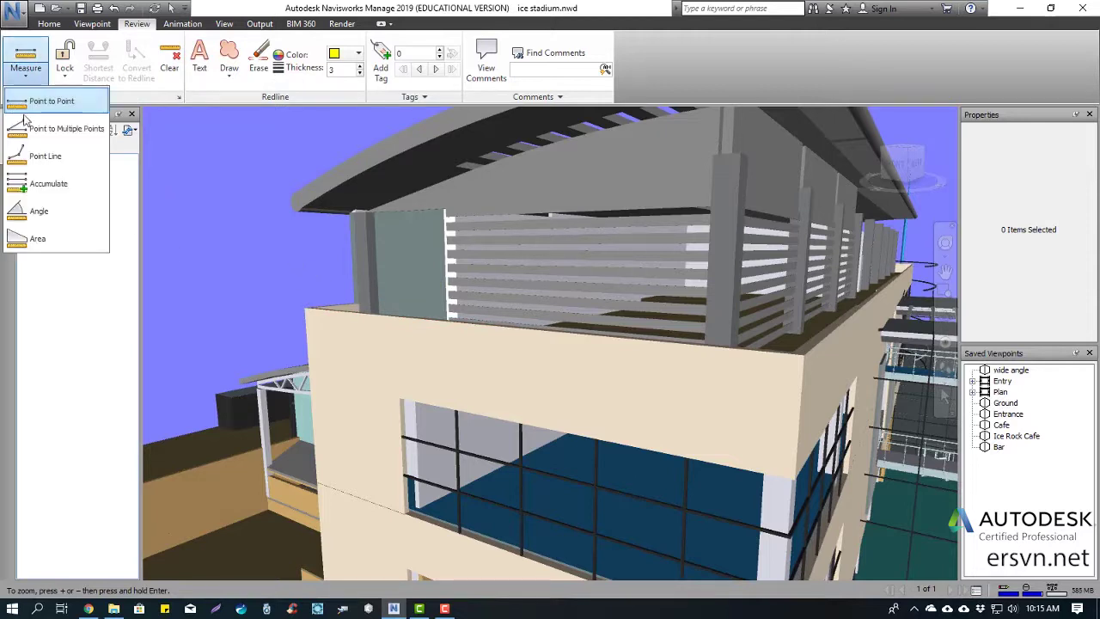
{"action": "left_click", "coordinate": [66, 103]}
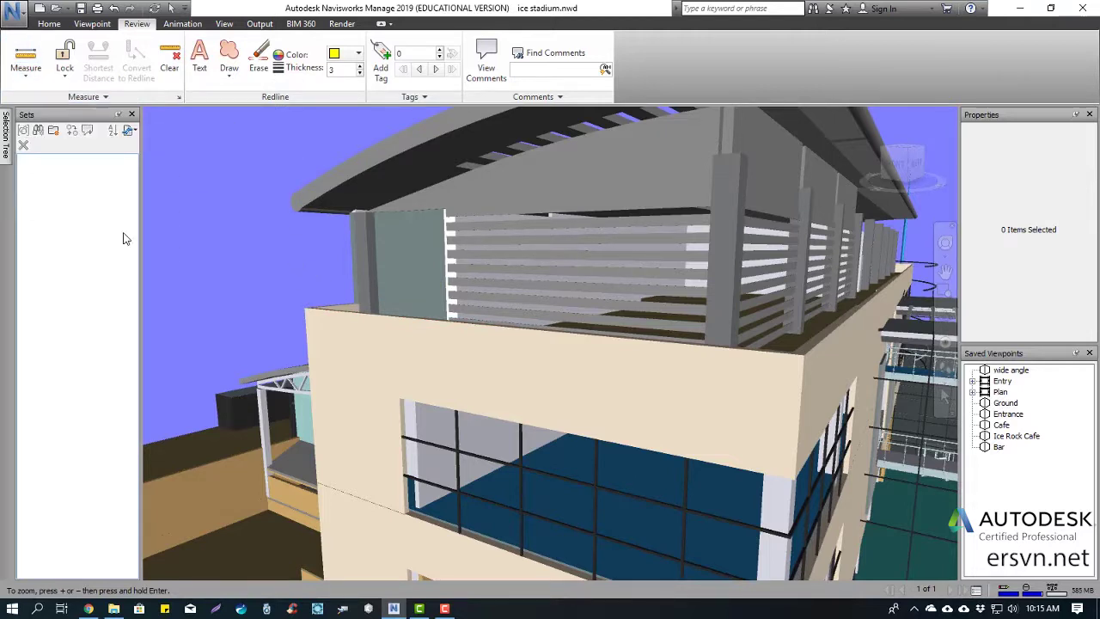
{"action": "left_click", "coordinate": [399, 398]}
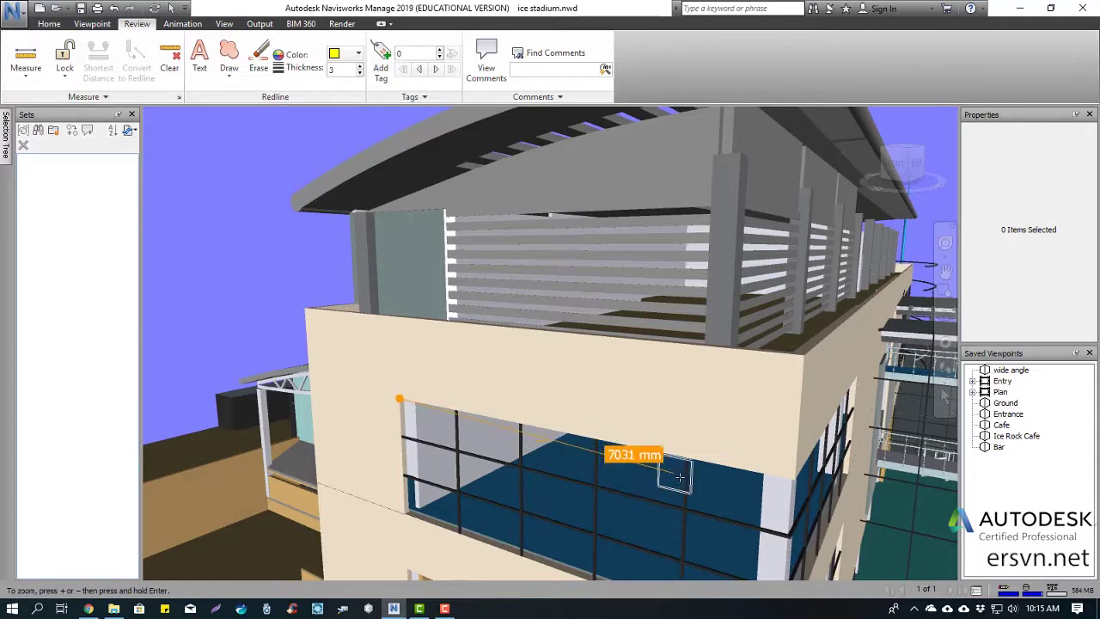
{"action": "left_click", "coordinate": [792, 479]}
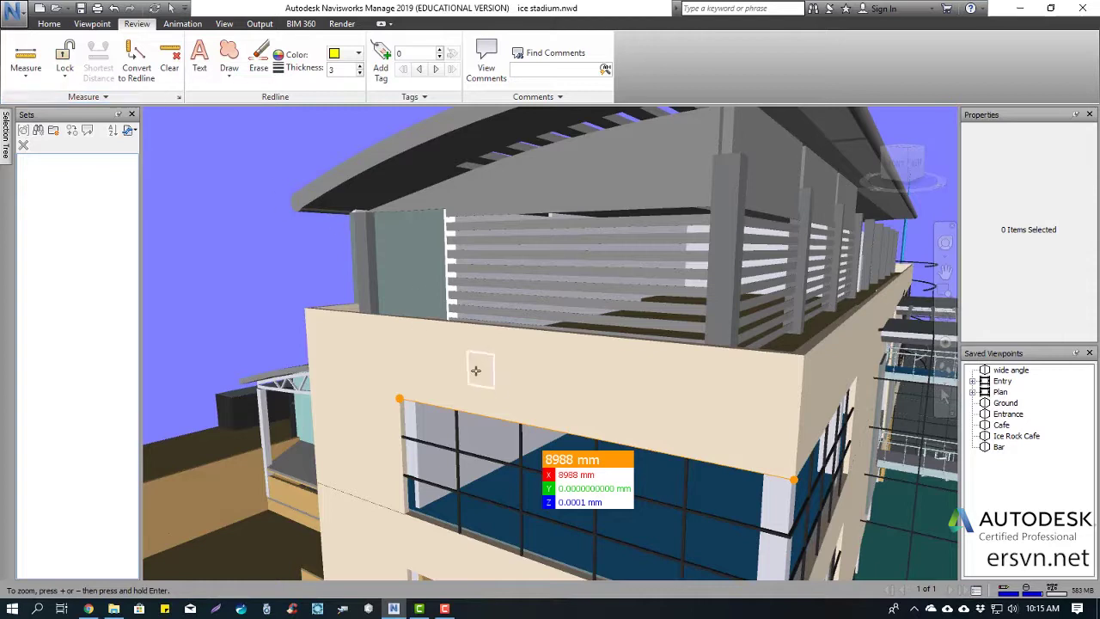
{"action": "left_click", "coordinate": [135, 72]}
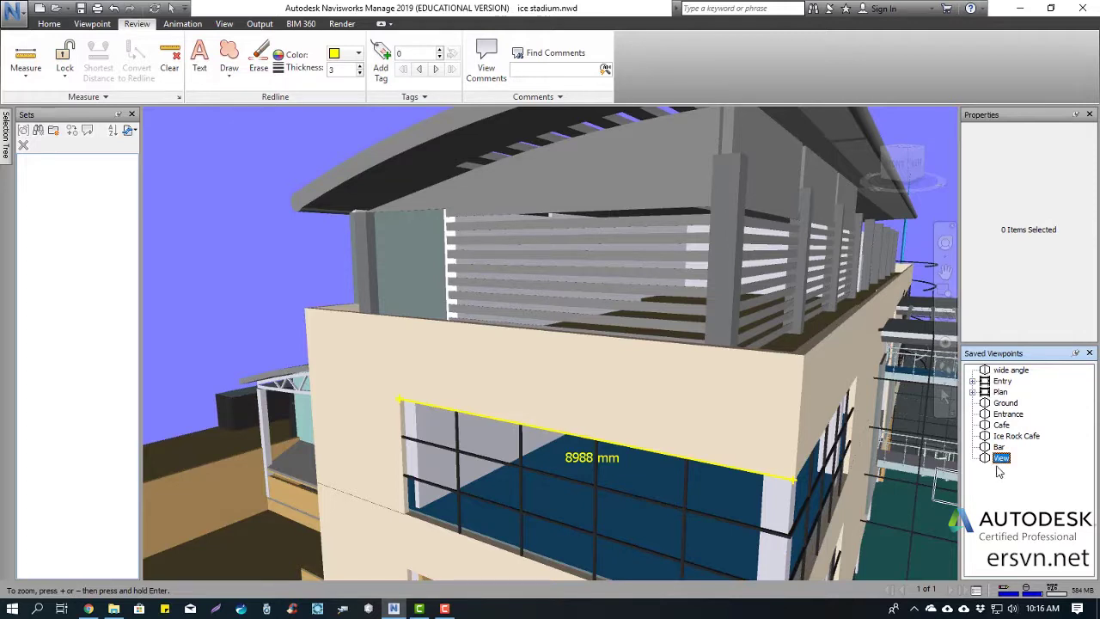
- Rename the saved viewpoint 'View' to 'Dimension'
{"action": "right_click", "coordinate": [1004, 462]}
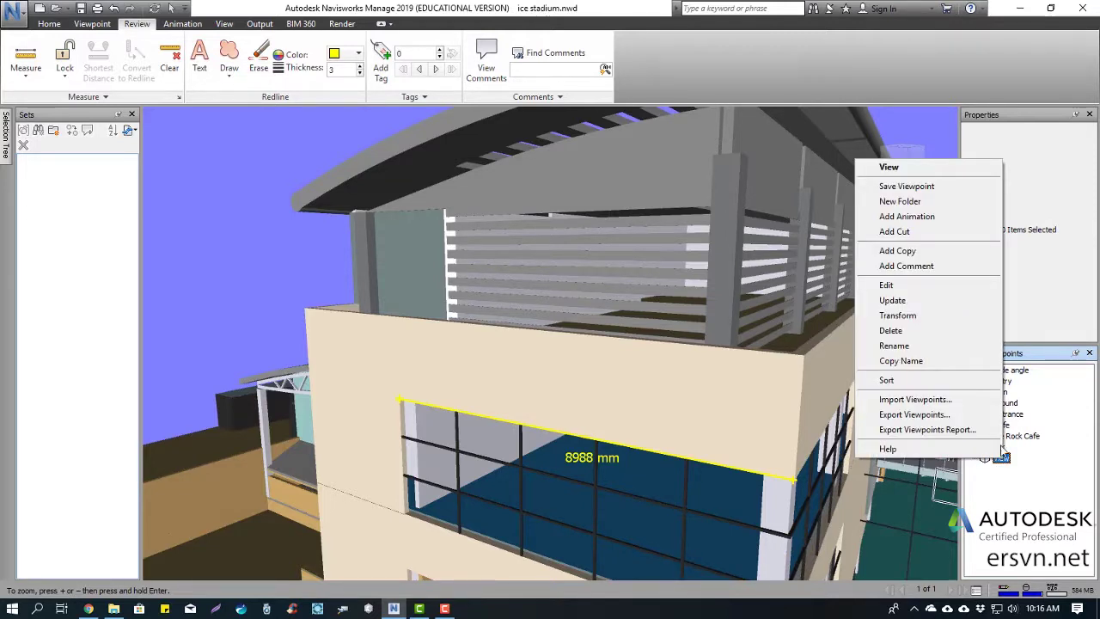
{"action": "left_click", "coordinate": [938, 351]}
{"action": "type", "text": "Dimension"}
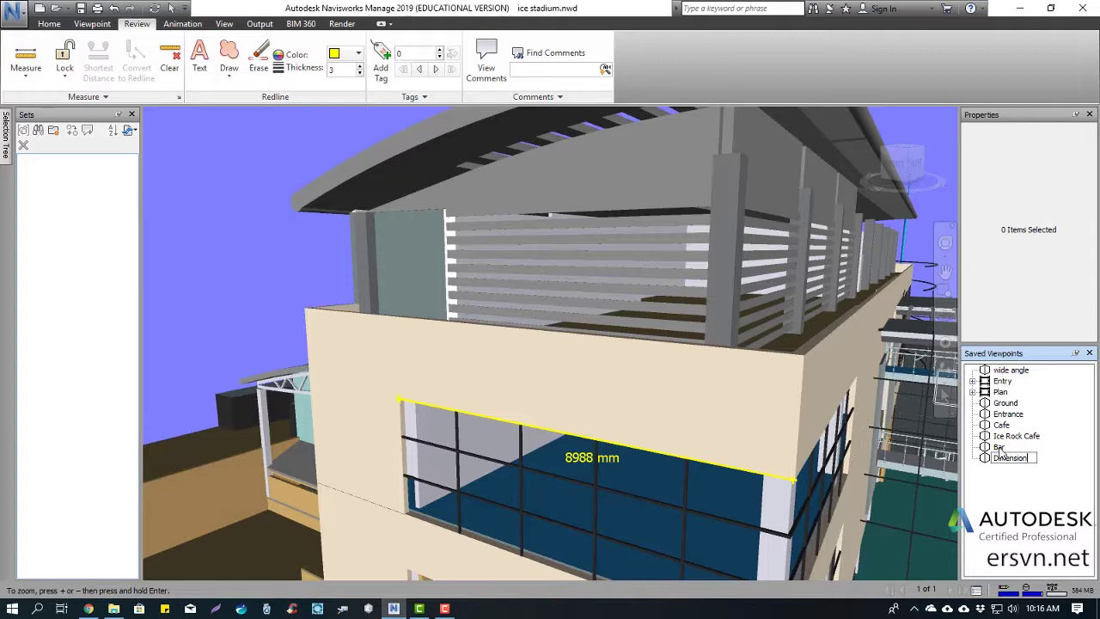
{"action": "key", "text": "Return"}
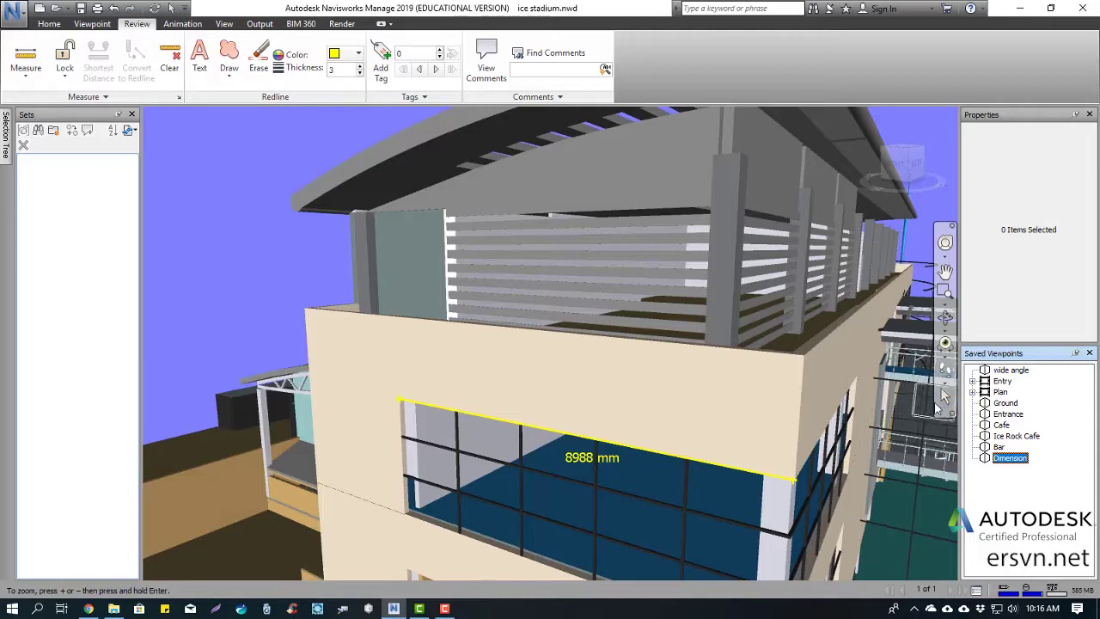
{"action": "left_click", "coordinate": [946, 400]}
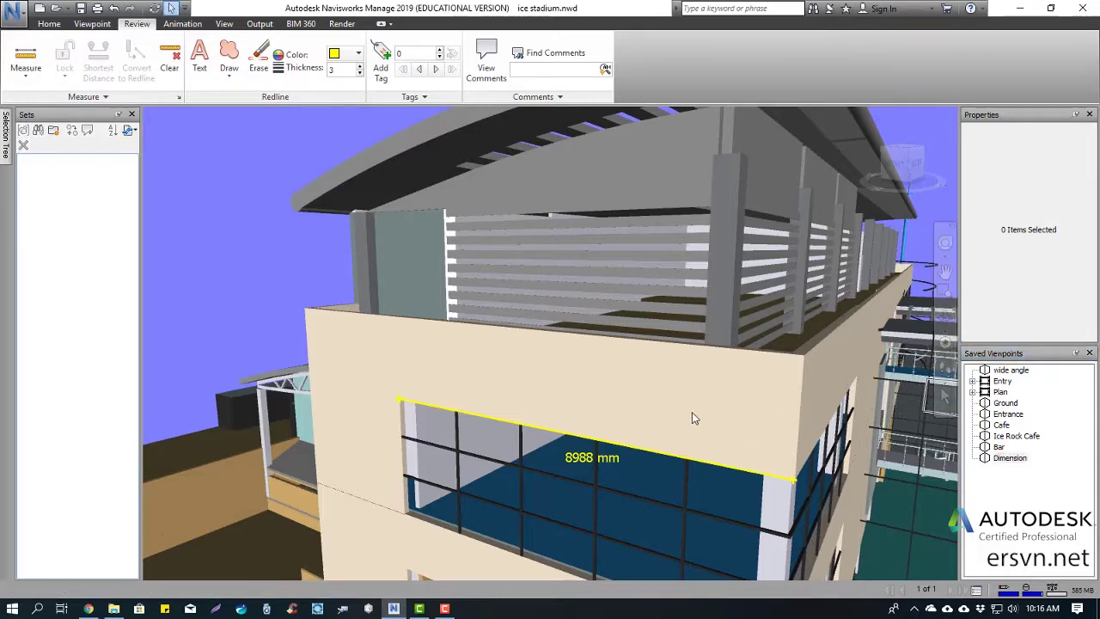
{"action": "mouse_move", "coordinate": [444, 369]}
{"action": "left_mouse_down"}
{"action": "mouse_move", "coordinate": [386, 381]}
{"action": "mouse_move", "coordinate": [689, 263]}
{"action": "left_mouse_up"}
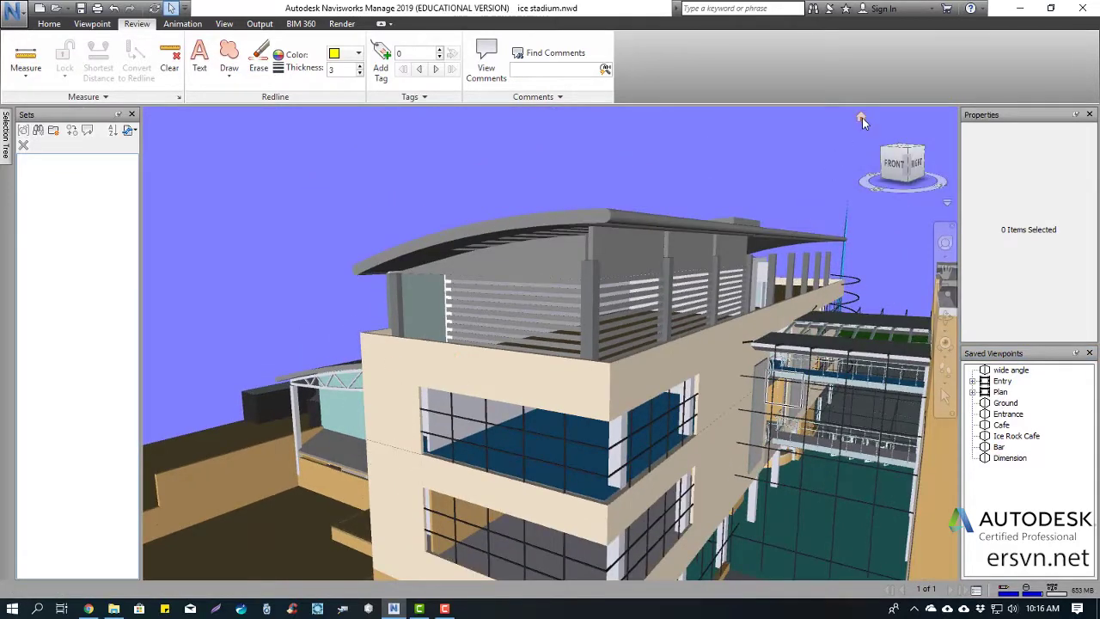
{"action": "left_click", "coordinate": [863, 120]}
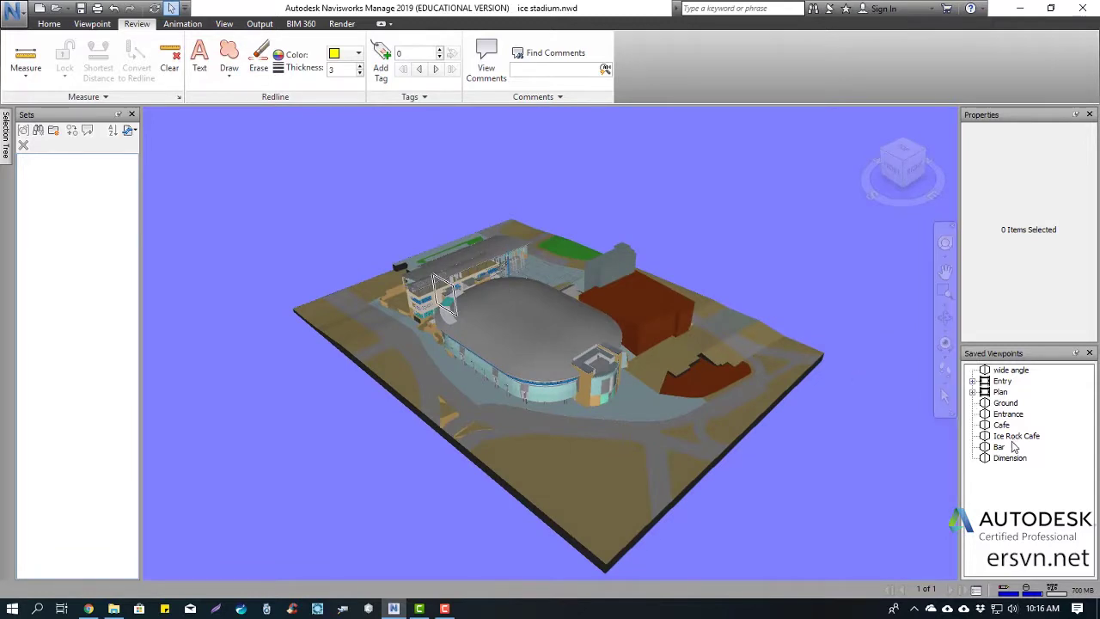
{"action": "left_click", "coordinate": [1008, 459]}
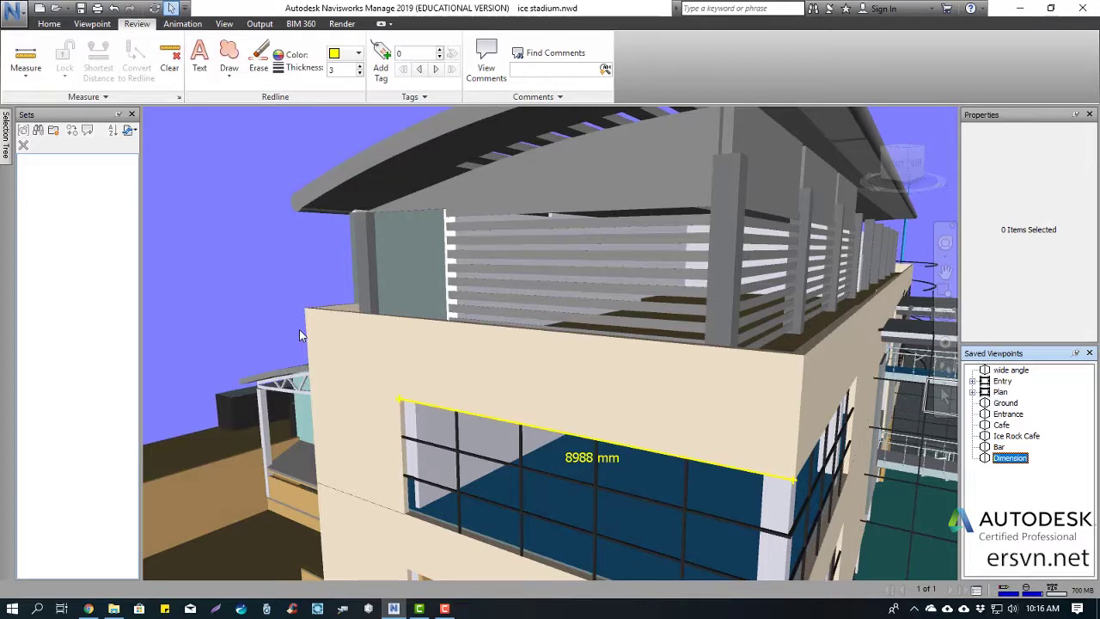
{"action": "left_click", "coordinate": [36, 76]}
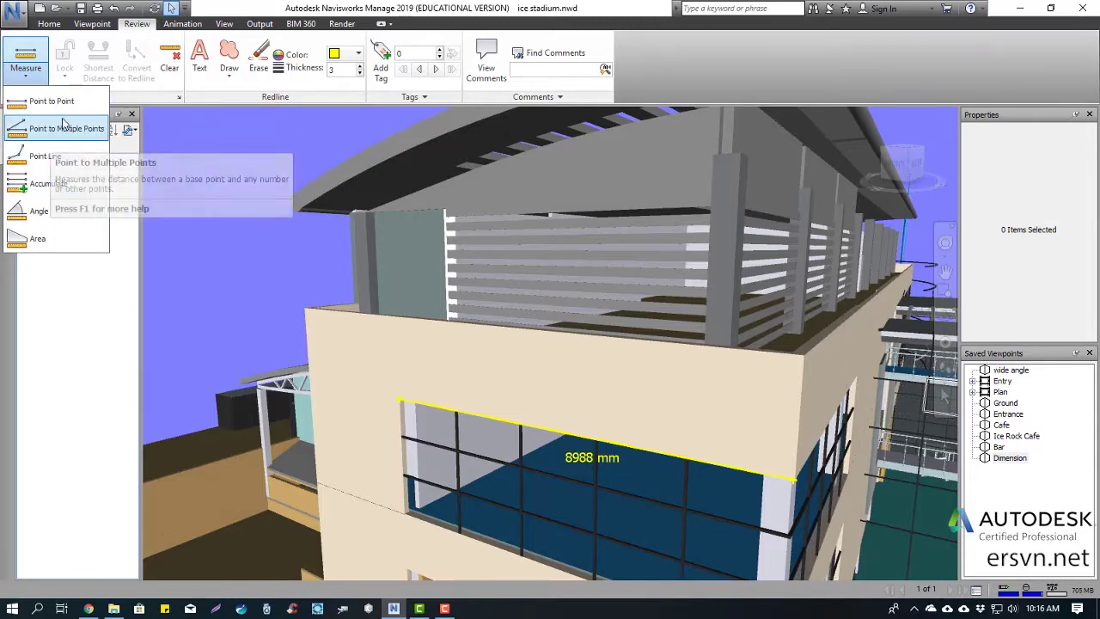
{"action": "left_click", "coordinate": [784, 41]}
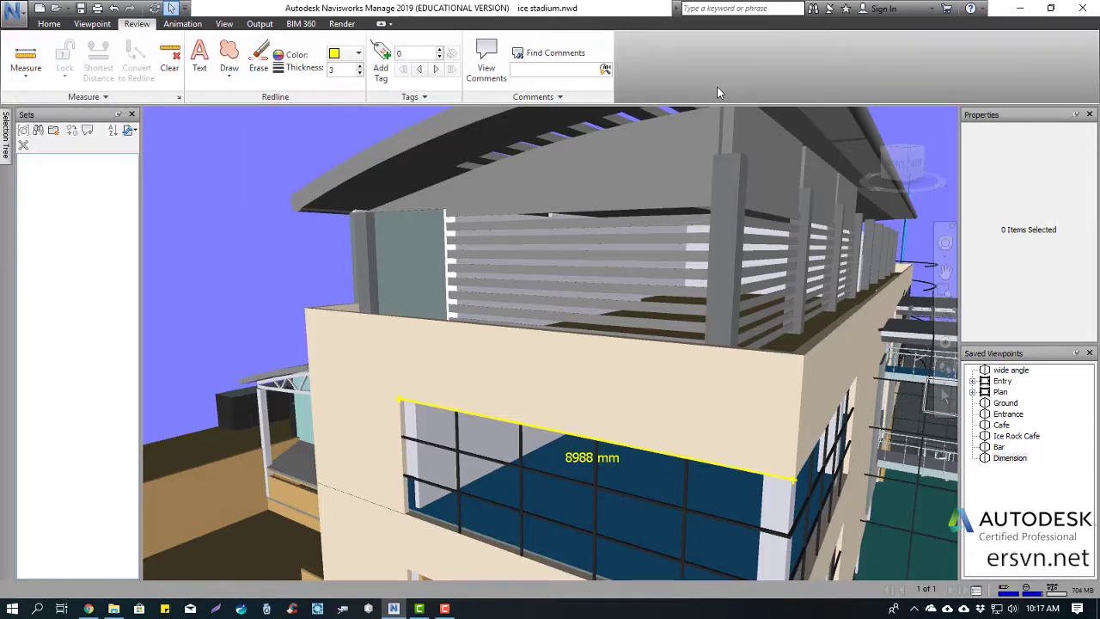